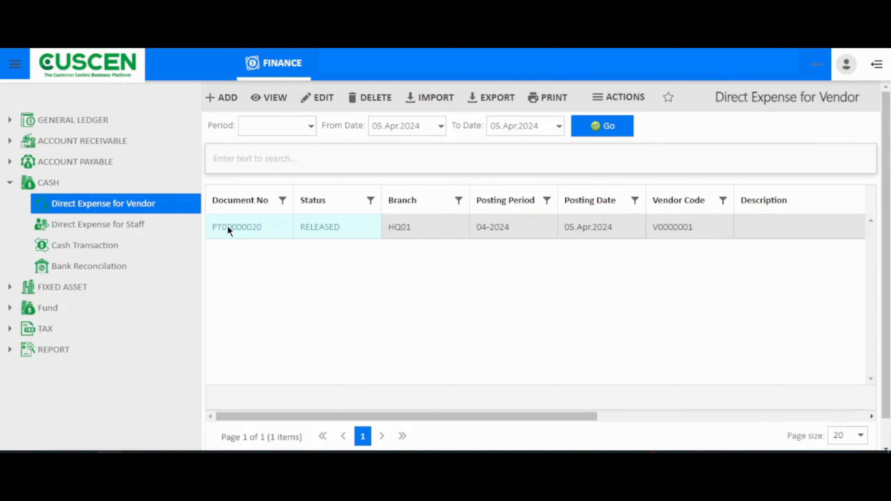
# Create a new direct expense for vendor with cash account 100010 (Cash on Hand) and document reference 122.
pyautogui.click(224, 99)
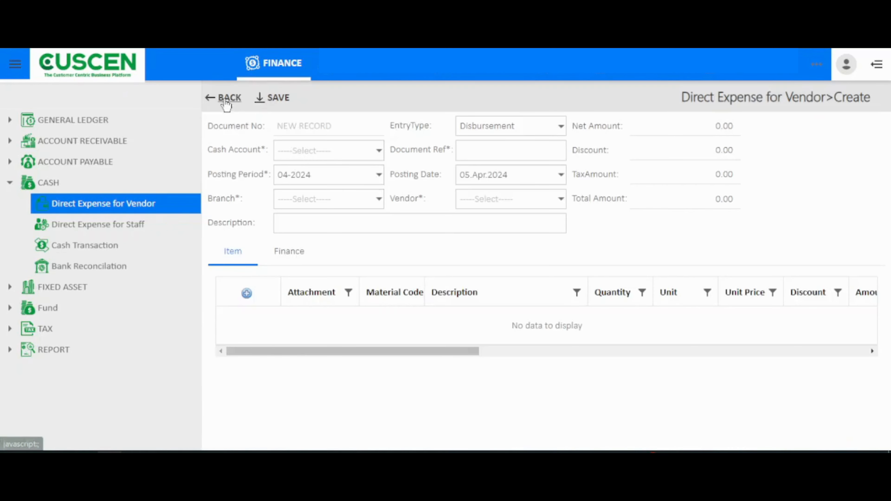
pyautogui.click(365, 151)
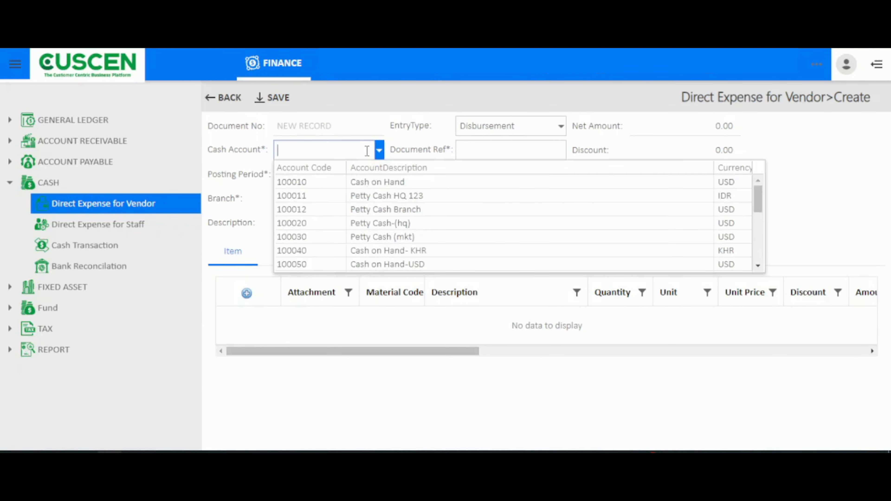
pyautogui.click(377, 184)
pyautogui.click(476, 146)
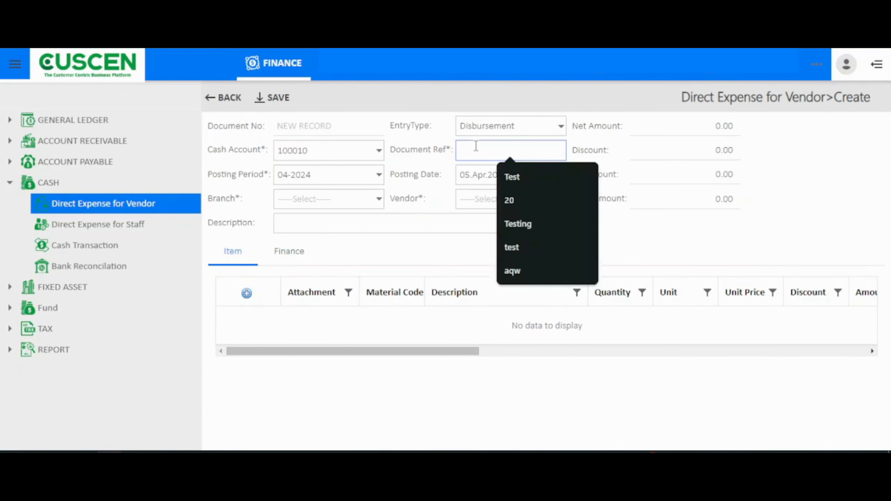
pyautogui.write('122')
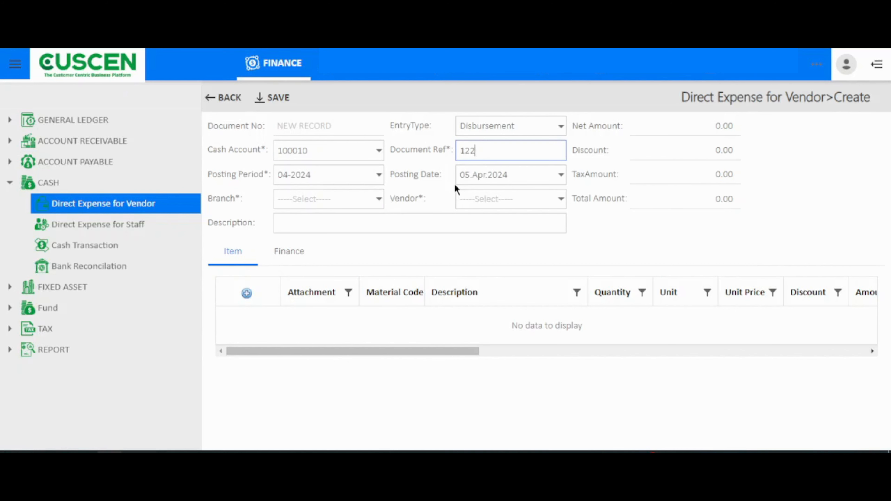
# Set the expense's branch to HQ01 (Head Office) and its vendor to EM Engineering.
pyautogui.click(379, 199)
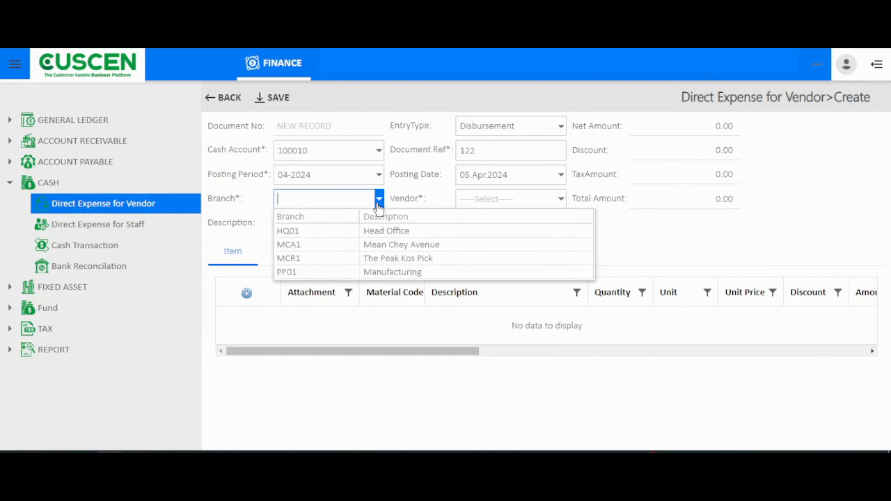
pyautogui.click(378, 231)
pyautogui.click(492, 205)
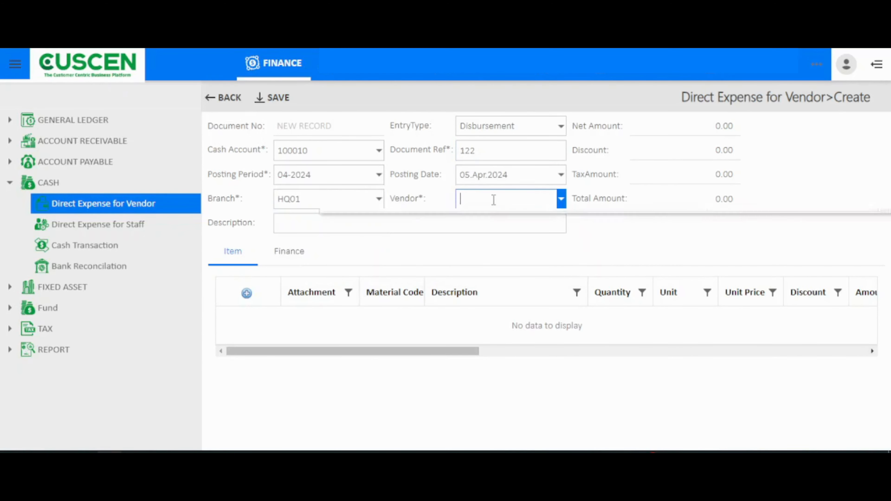
pyautogui.click(465, 230)
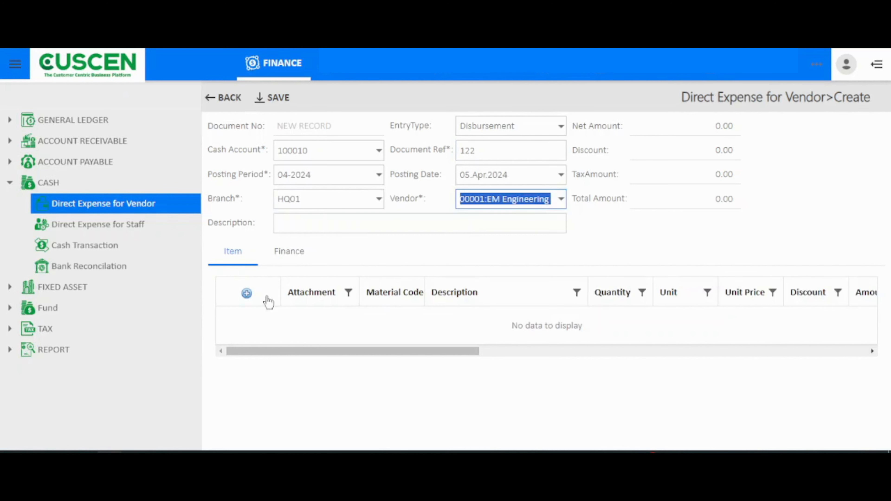
pyautogui.click(247, 294)
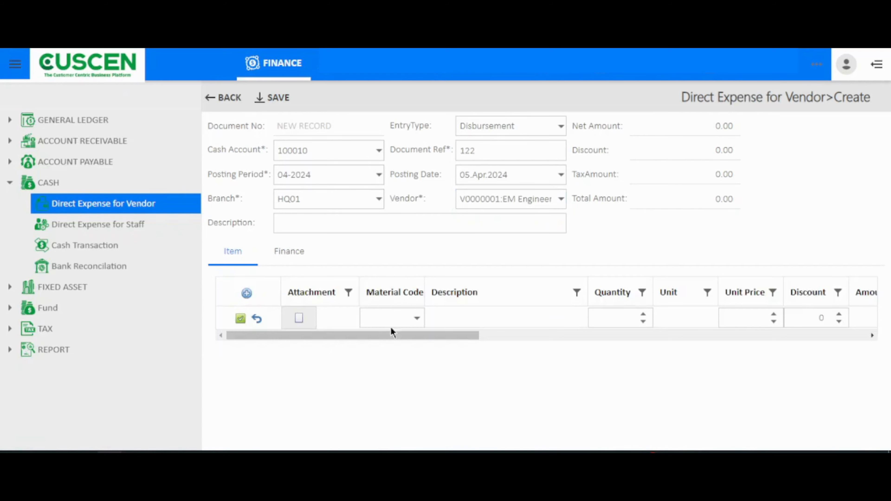
pyautogui.click(395, 316)
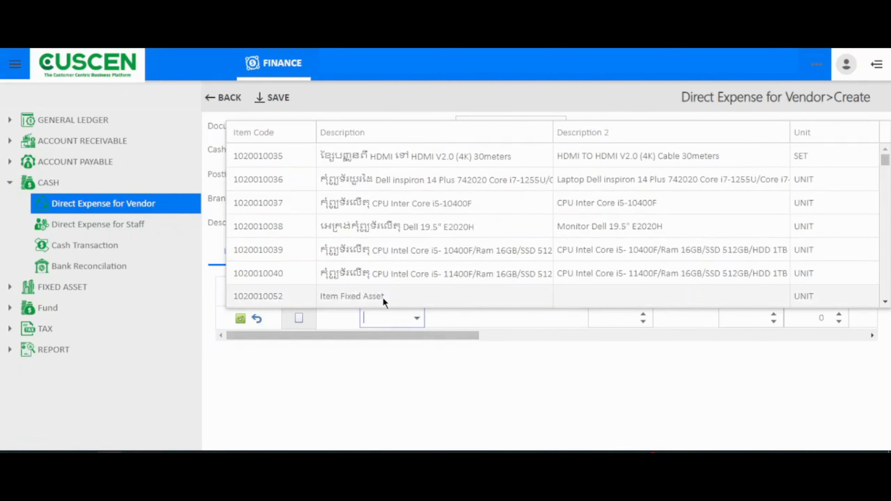
pyautogui.scroll(-1, 382, 298)
pyautogui.scroll(-3, 380, 297)
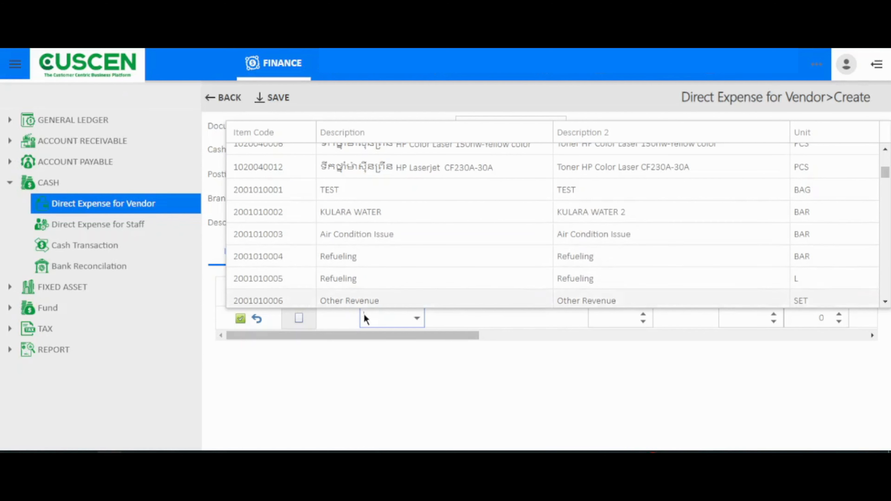
pyautogui.click(365, 277)
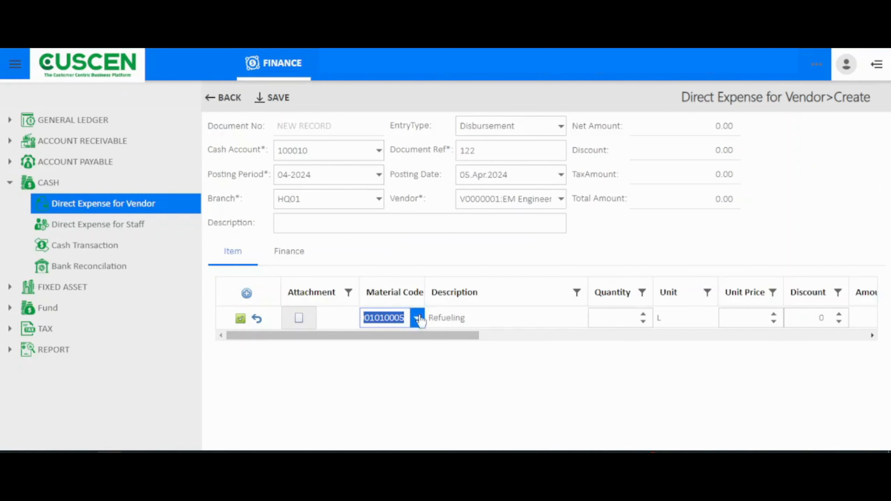
# Set the Refueling line's quantity to 1, unit price to 1000 and offset account to 130006.
pyautogui.moveTo(418, 334); pyautogui.dragTo(448, 336)
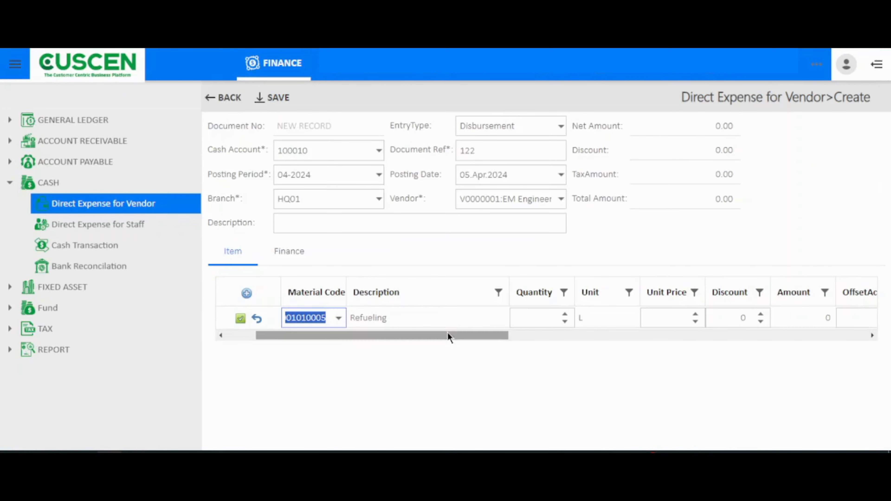
pyautogui.click(528, 315)
pyautogui.write('1')
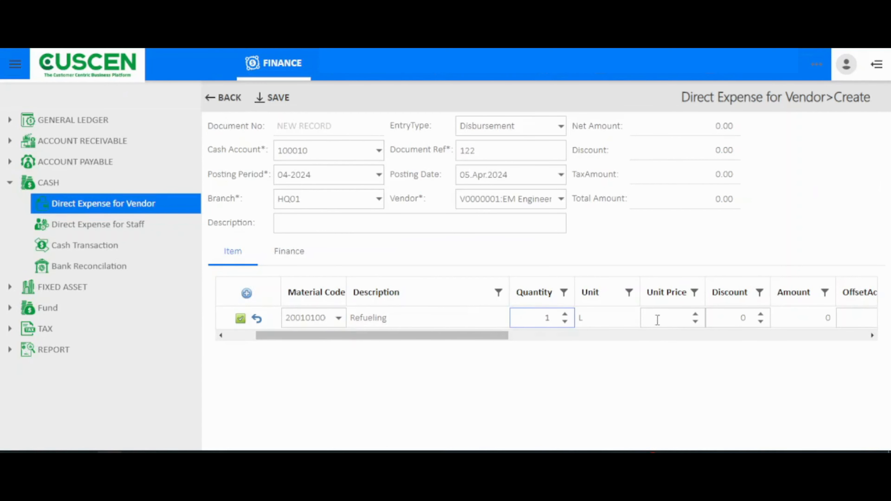
pyautogui.click(658, 319)
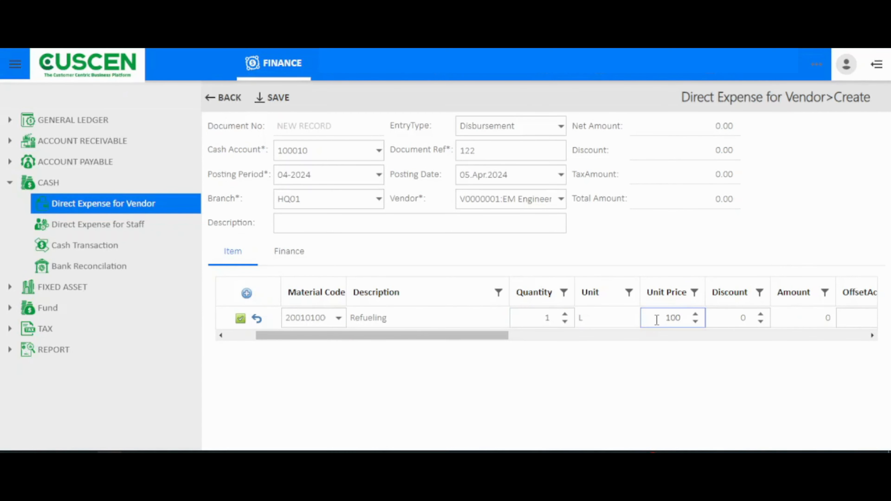
pyautogui.moveTo(474, 336); pyautogui.dragTo(597, 334)
pyautogui.click(567, 318)
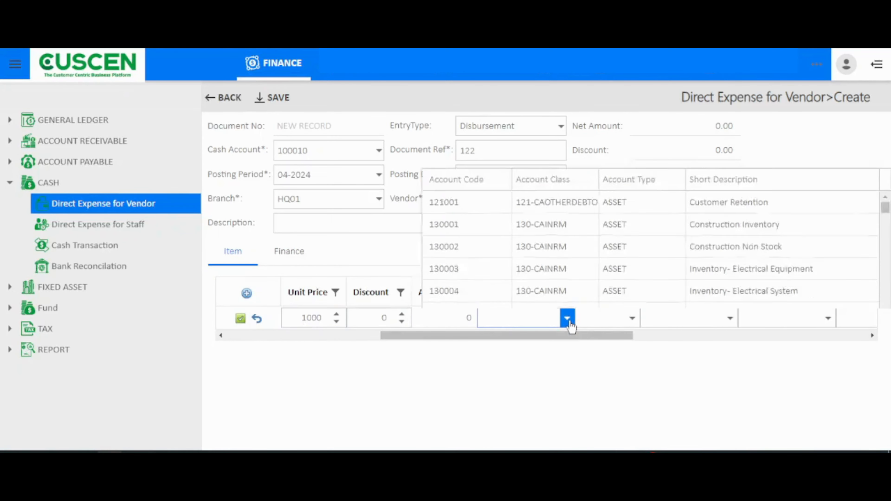
pyautogui.click(553, 302)
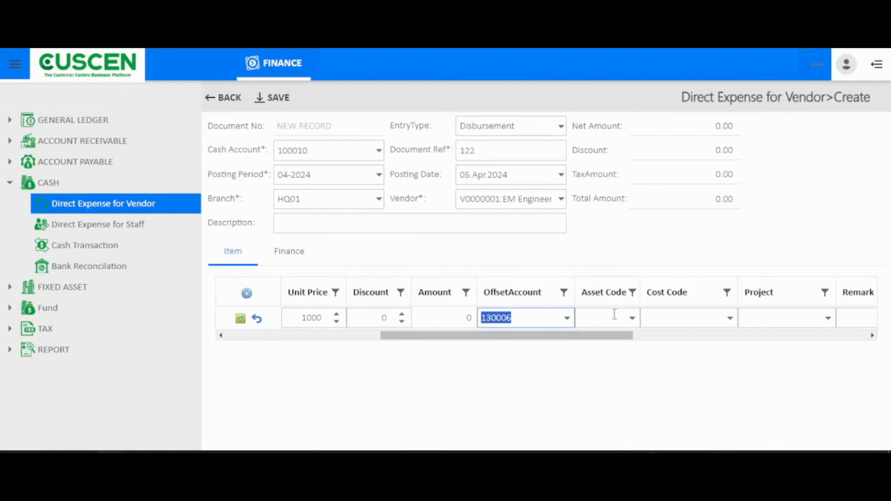
# Examine the choices offered for the item line's asset code, project, budget line, module, cost group and area without selecting any.
pyautogui.click(632, 318)
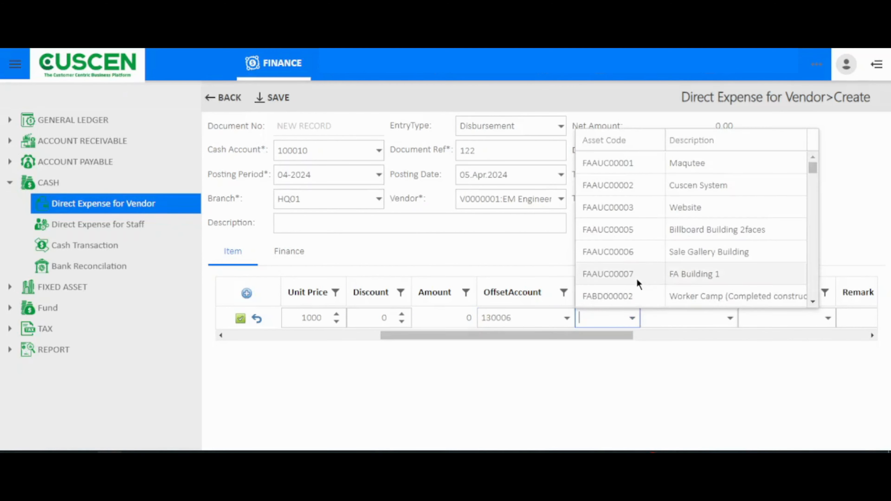
pyautogui.moveTo(602, 336); pyautogui.dragTo(670, 335)
pyautogui.click(637, 318)
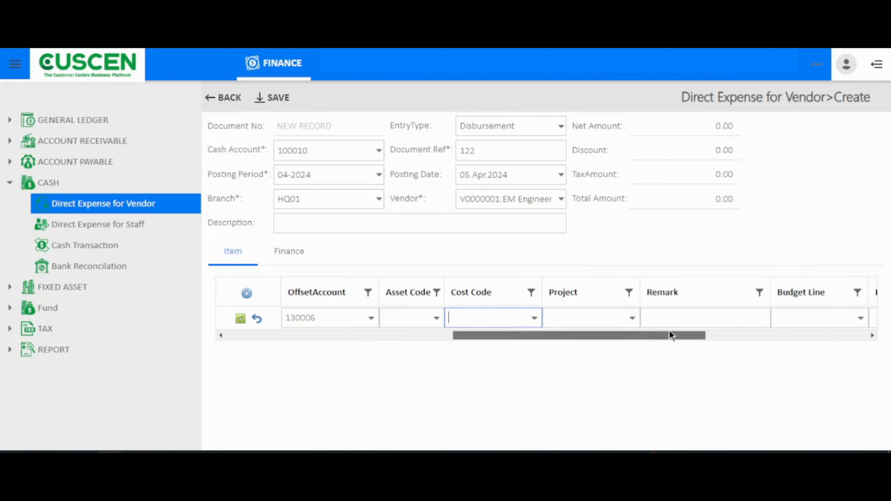
pyautogui.click(625, 323)
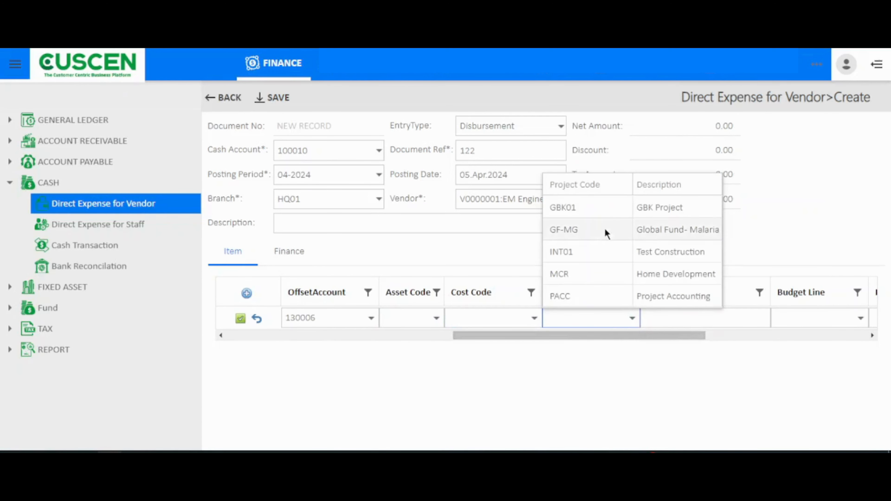
pyautogui.moveTo(611, 336); pyautogui.dragTo(690, 340)
pyautogui.click(596, 317)
pyautogui.click(593, 318)
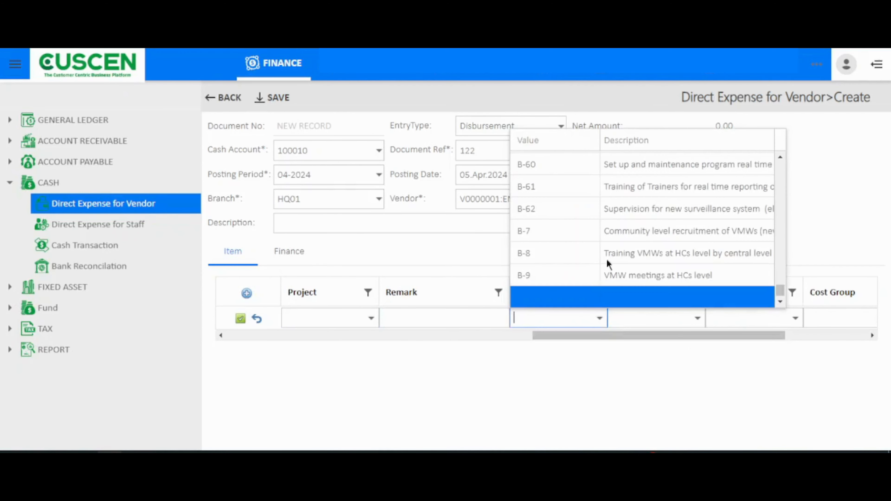
pyautogui.click(634, 315)
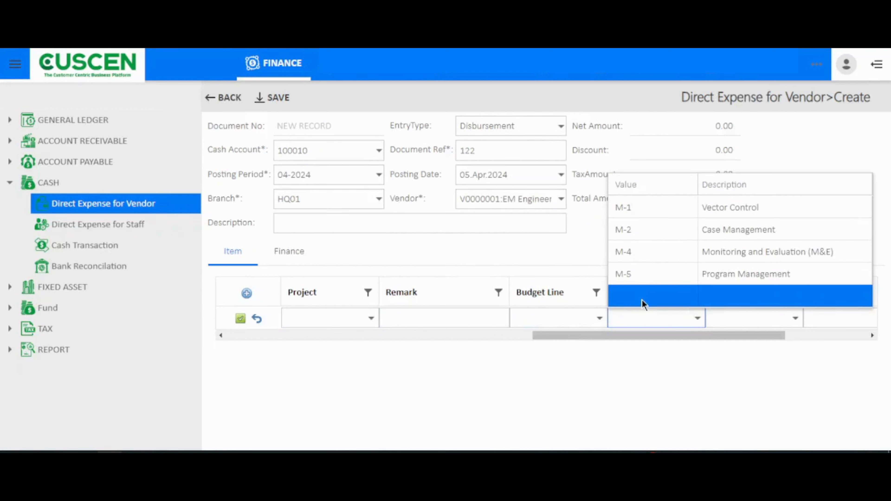
pyautogui.moveTo(636, 339); pyautogui.dragTo(690, 338)
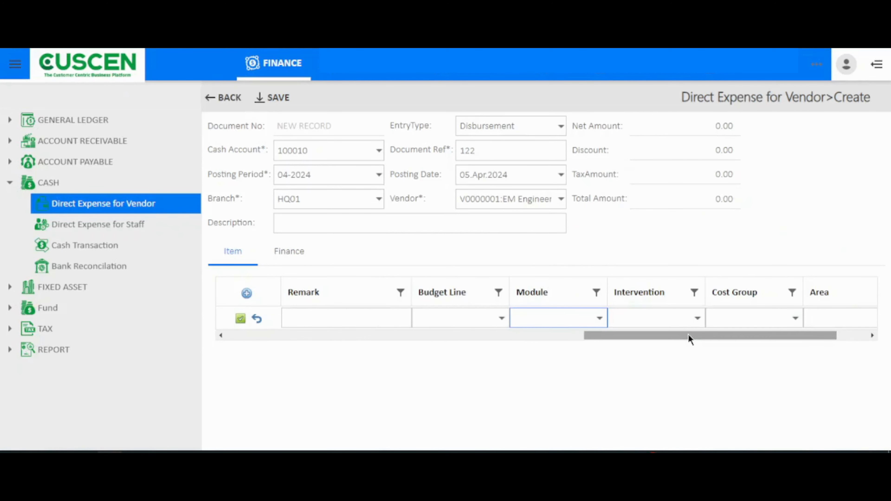
pyautogui.click(754, 314)
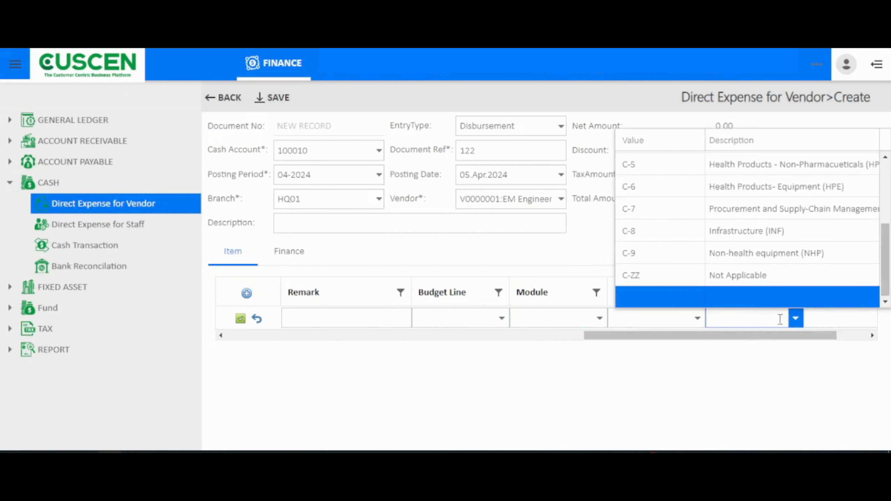
pyautogui.moveTo(776, 337); pyautogui.dragTo(818, 335)
pyautogui.click(724, 309)
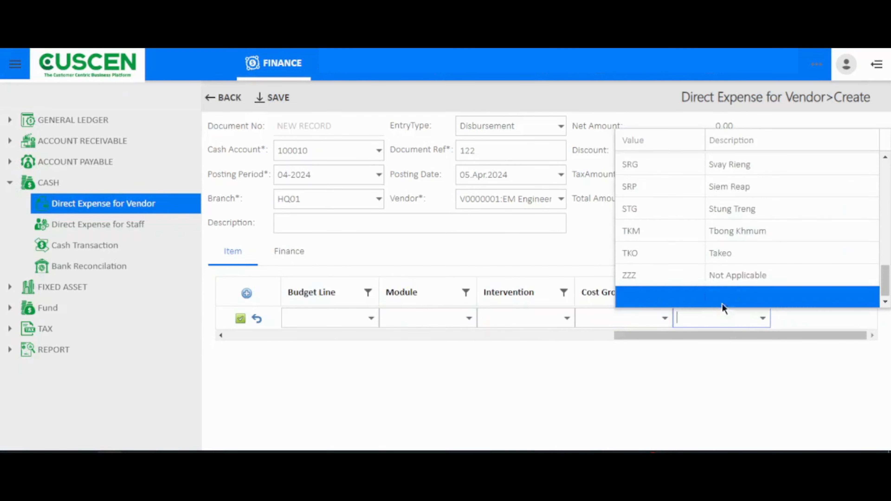
pyautogui.click(527, 262)
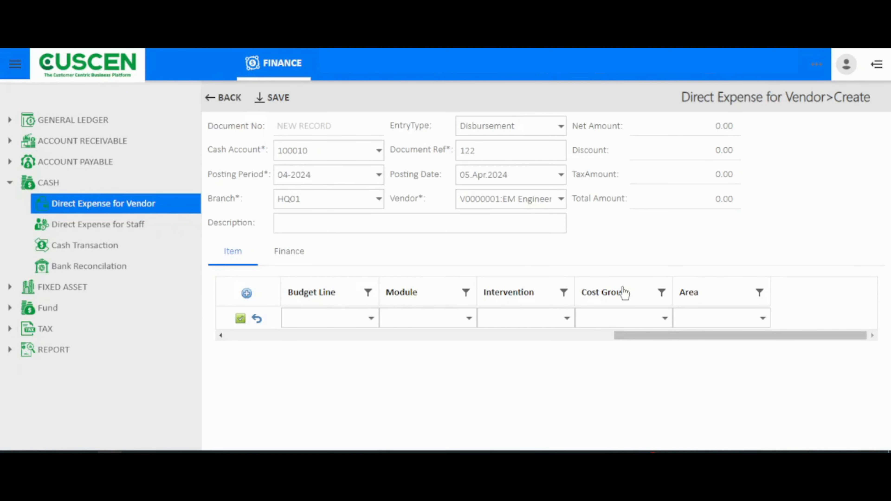
# Confirm the Refueling item line and save the vendor expense document.
pyautogui.moveTo(633, 335); pyautogui.dragTo(223, 319)
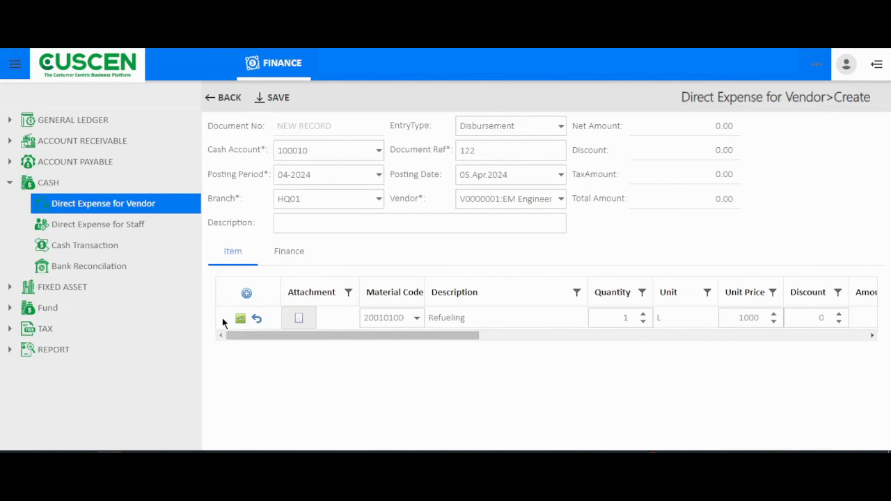
pyautogui.click(240, 320)
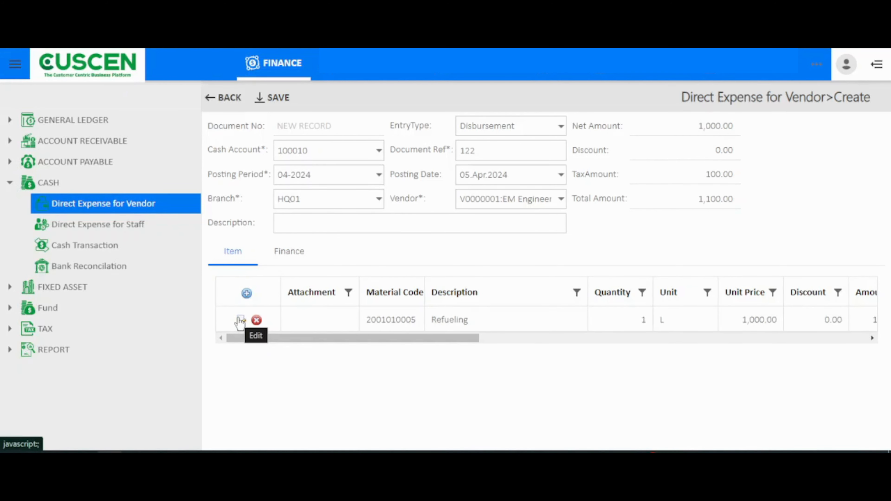
pyautogui.click(265, 101)
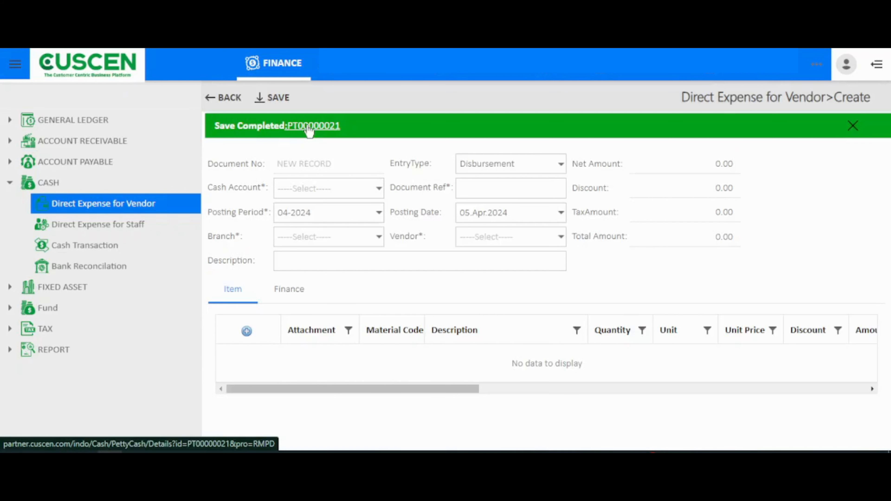
# Release the newly saved vendor expense document and reopen its details.
pyautogui.click(309, 127)
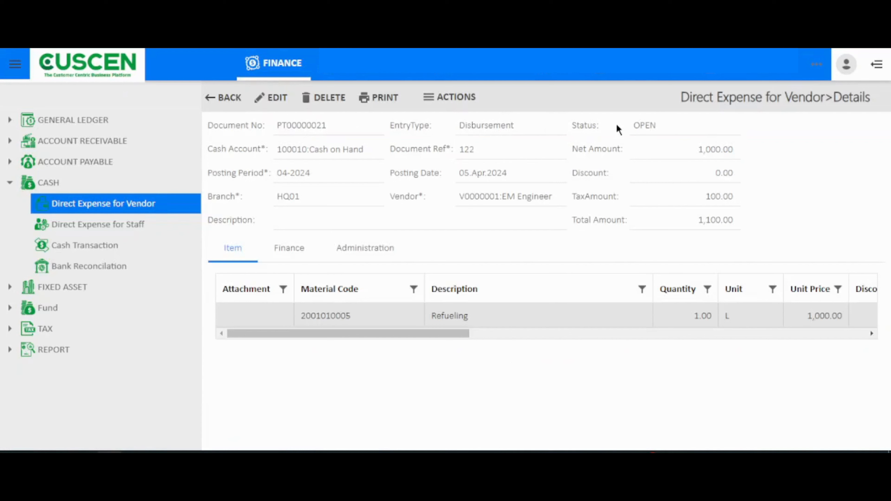
pyautogui.moveTo(658, 127); pyautogui.dragTo(630, 132)
pyautogui.click(461, 101)
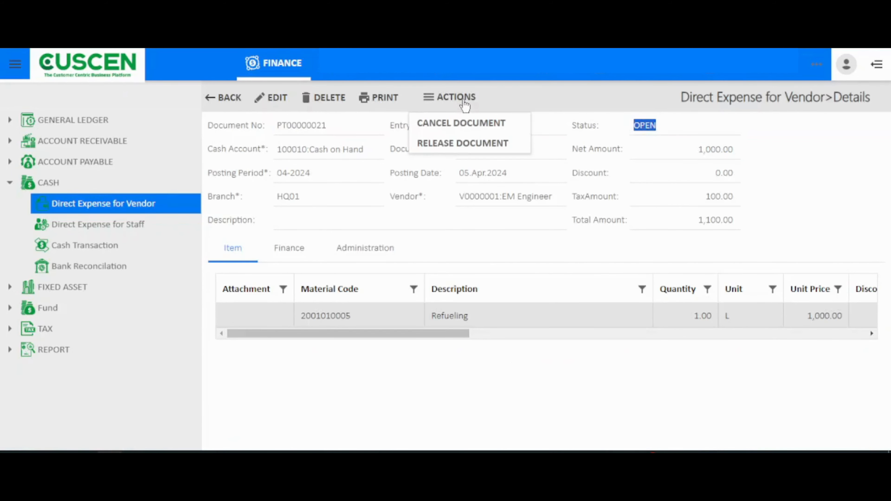
pyautogui.click(472, 151)
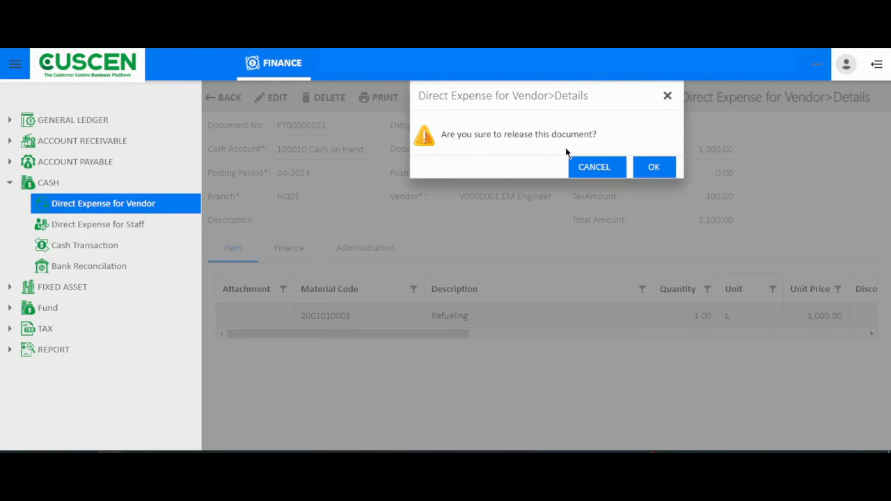
pyautogui.click(646, 168)
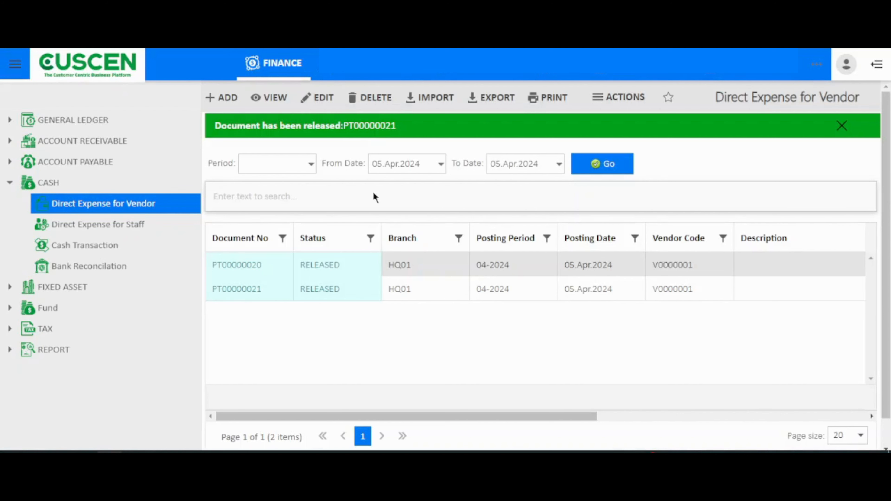
pyautogui.click(362, 135)
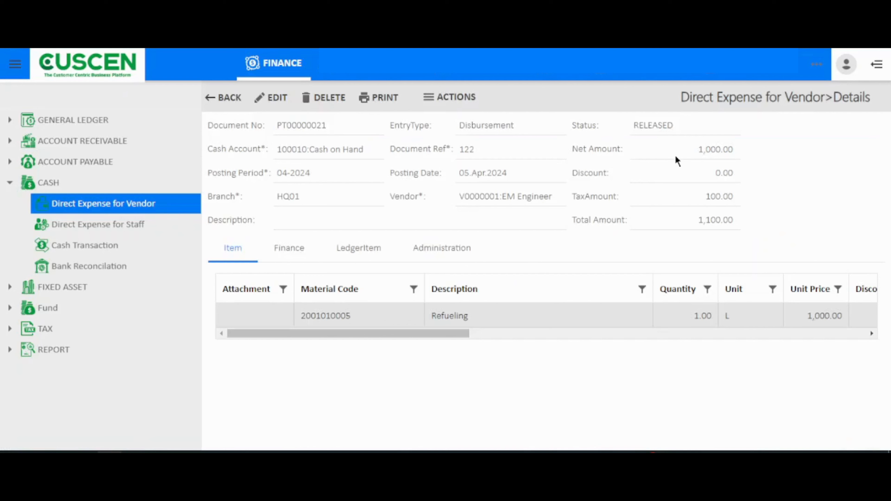
# Start a new direct expense for staff with cash account 100010, document reference 11, posting period 04-2024 and posting date 05.Apr.2024.
pyautogui.click(127, 228)
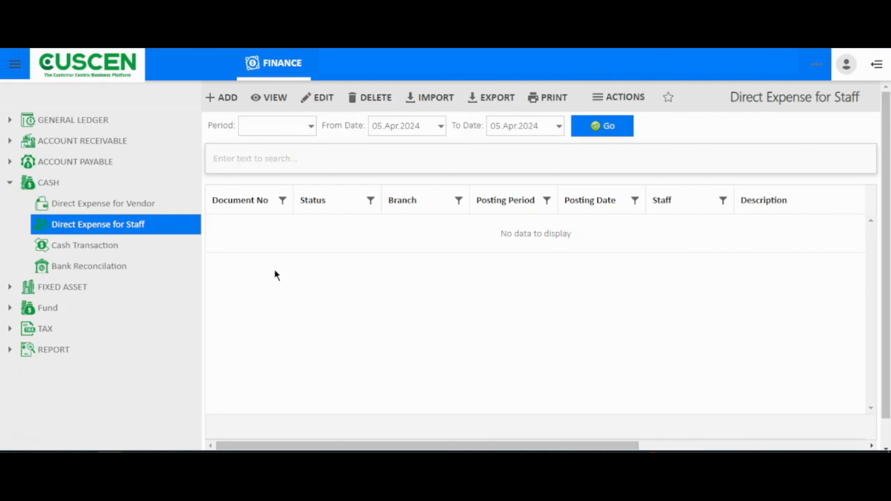
pyautogui.click(217, 99)
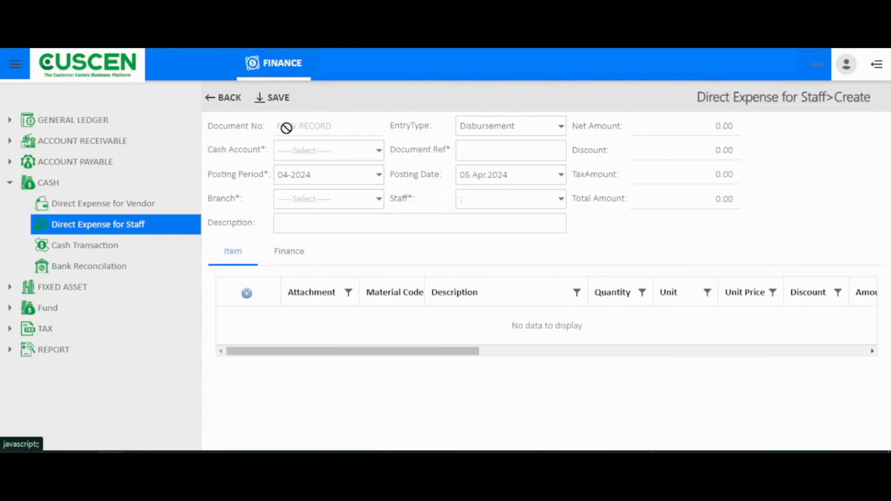
pyautogui.click(349, 152)
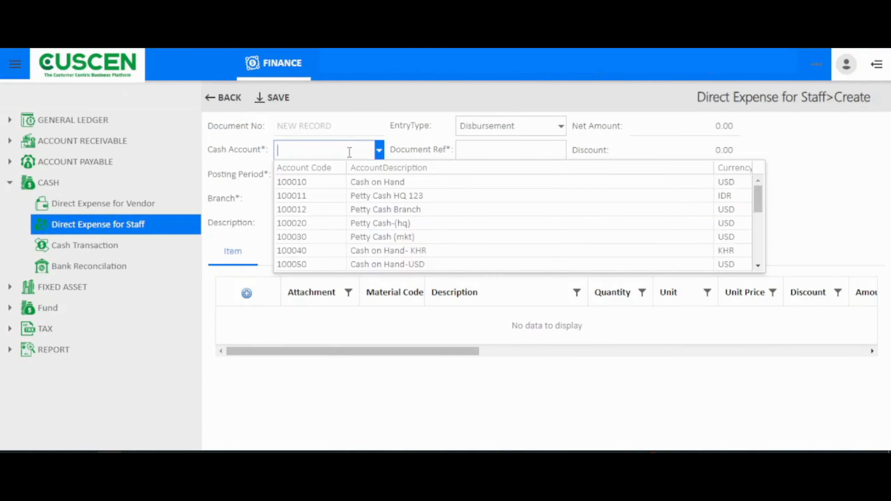
pyautogui.click(362, 182)
pyautogui.click(466, 152)
pyautogui.write('11')
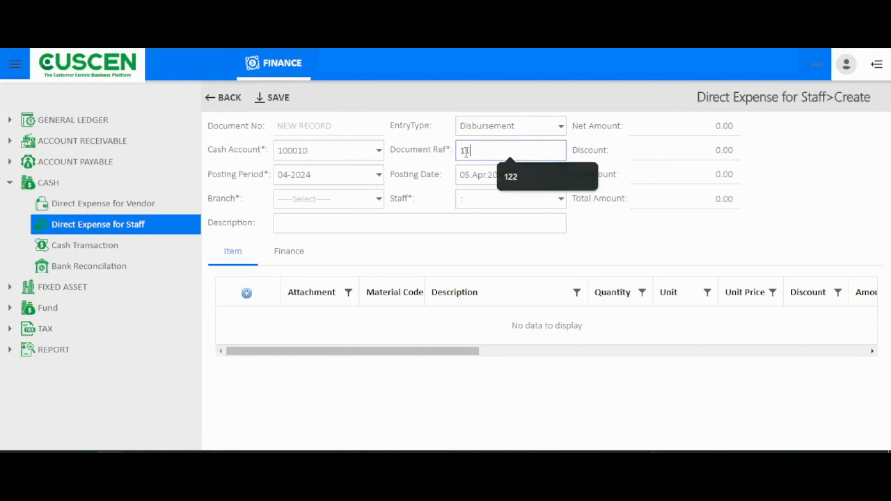
pyautogui.click(378, 175)
pyautogui.click(469, 174)
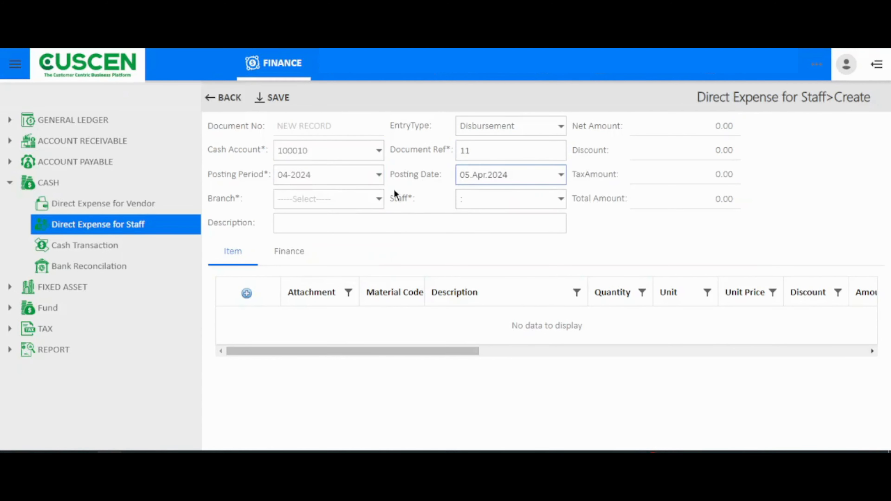
# Set the expense's branch to HQ01, choose the staff member from the ITD department, and enter the description Testing.
pyautogui.click(377, 197)
pyautogui.click(351, 231)
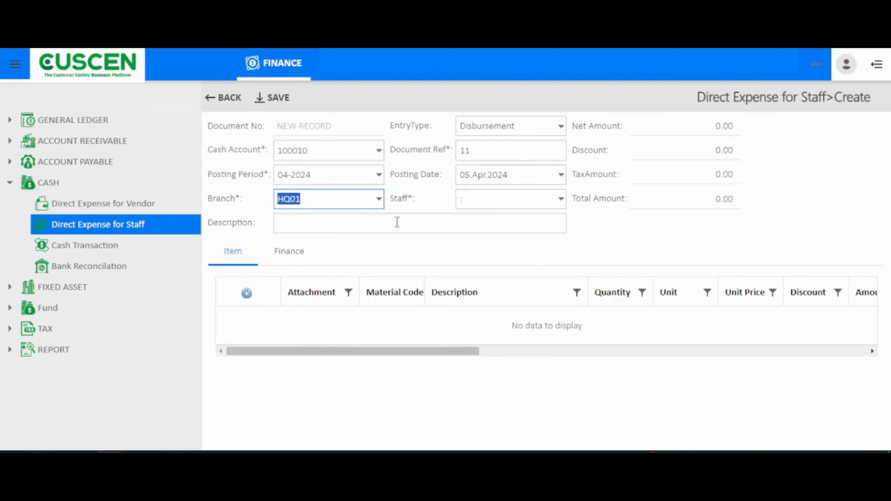
pyautogui.click(510, 201)
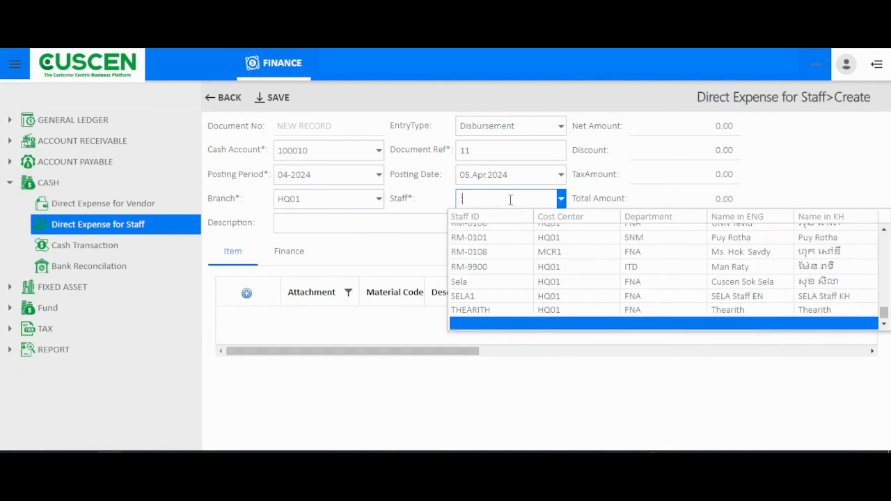
pyautogui.click(507, 268)
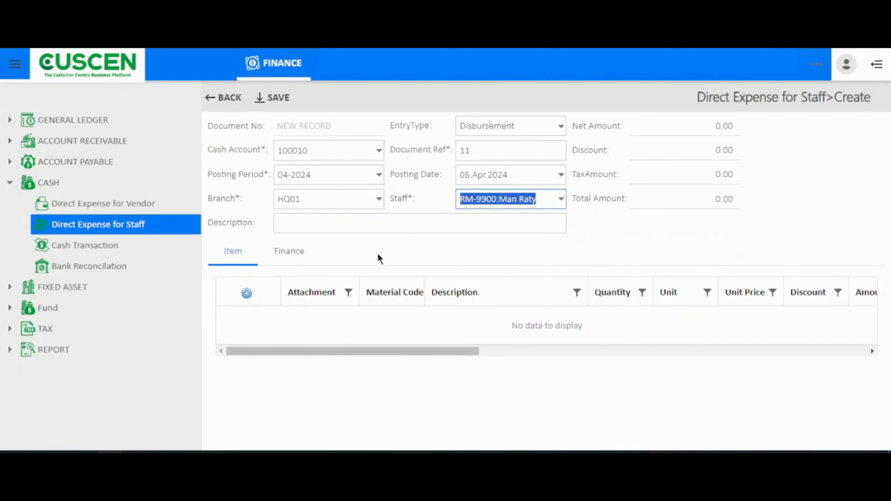
pyautogui.click(364, 224)
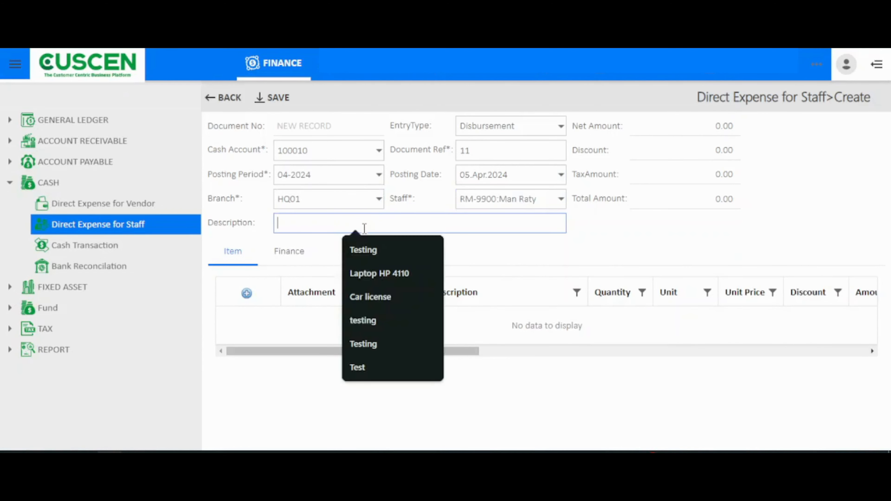
pyautogui.click(358, 250)
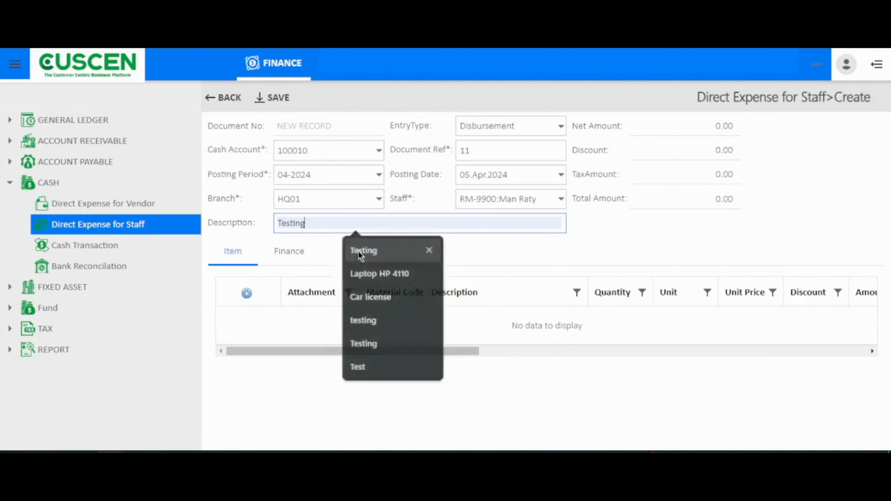
pyautogui.click(246, 294)
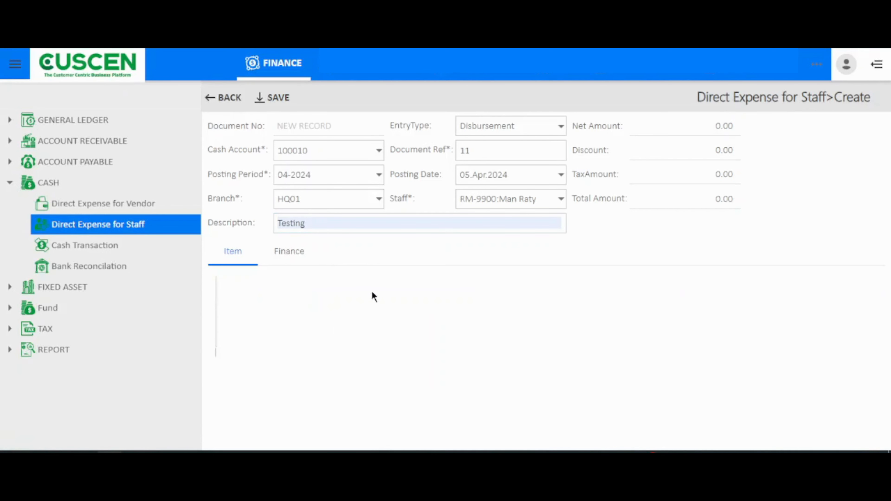
pyautogui.click(416, 317)
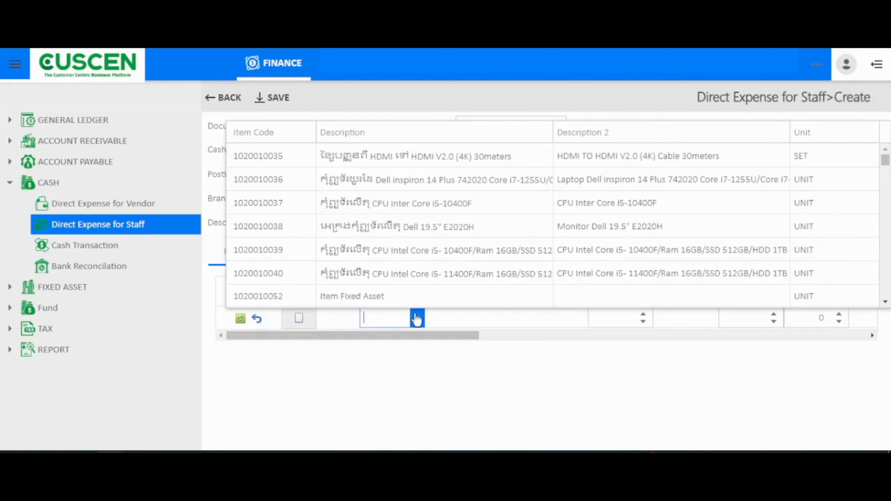
pyautogui.scroll(-15, 383, 258)
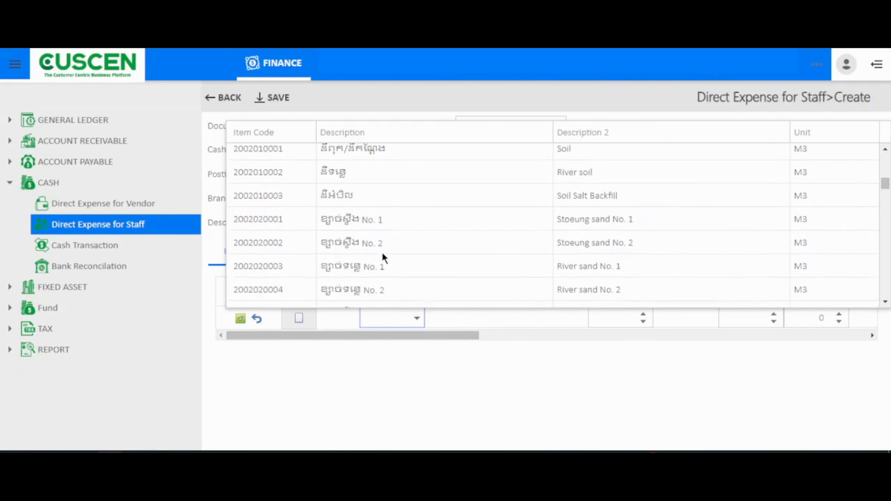
pyautogui.scroll(-15, 382, 252)
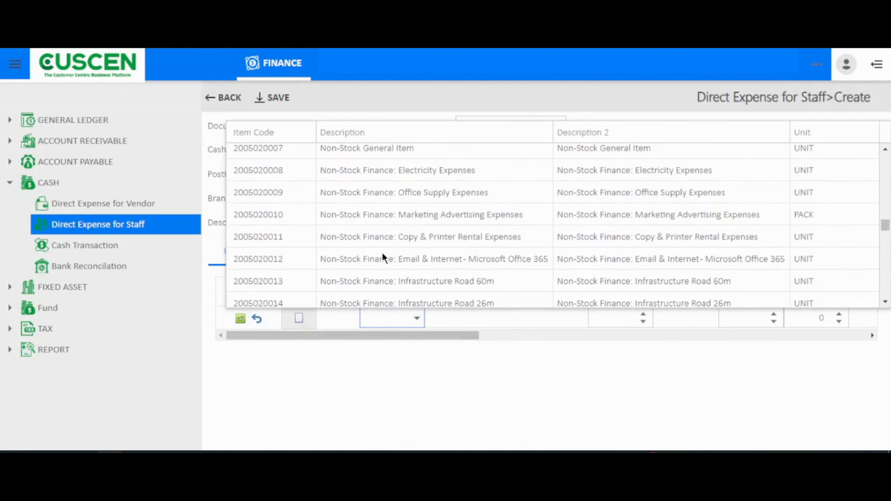
pyautogui.click(396, 148)
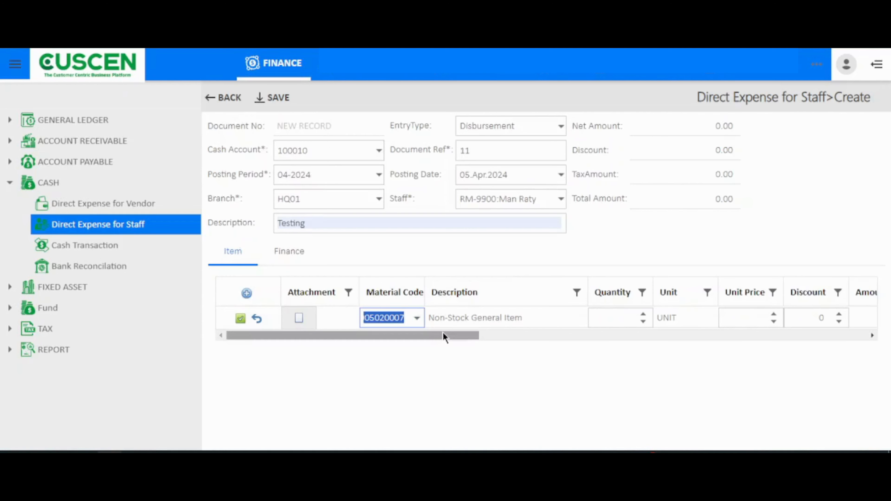
# Set the Non-Stock General Item line's quantity to 1, unit price to 1000 and offset account to 130005.
pyautogui.moveTo(442, 333); pyautogui.dragTo(459, 334)
pyautogui.click(546, 318)
pyautogui.write('1')
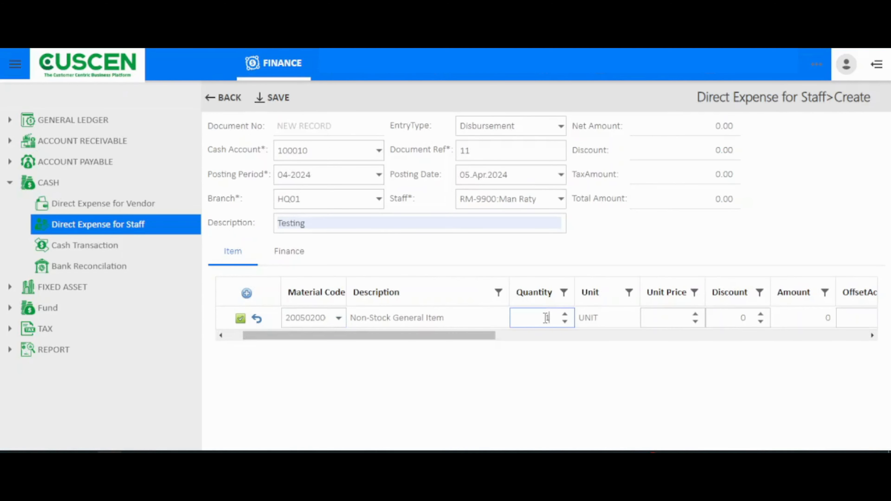
pyautogui.click(657, 320)
pyautogui.write('1')
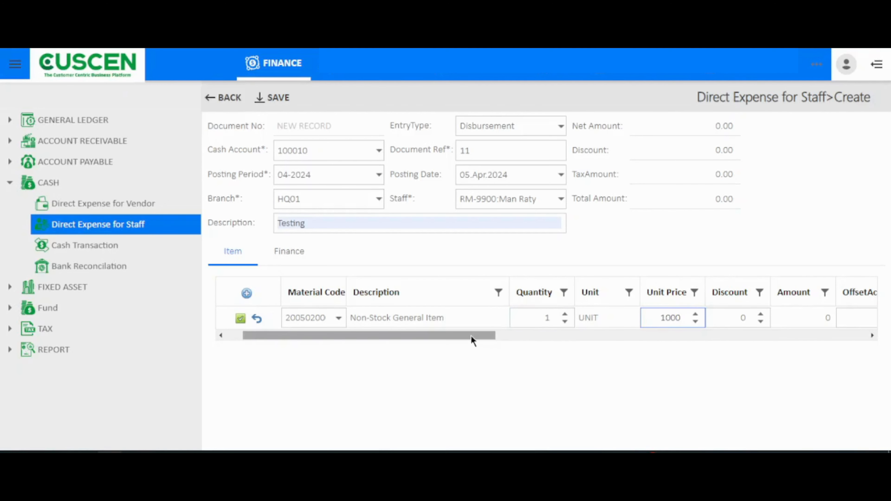
pyautogui.moveTo(471, 337); pyautogui.dragTo(637, 335)
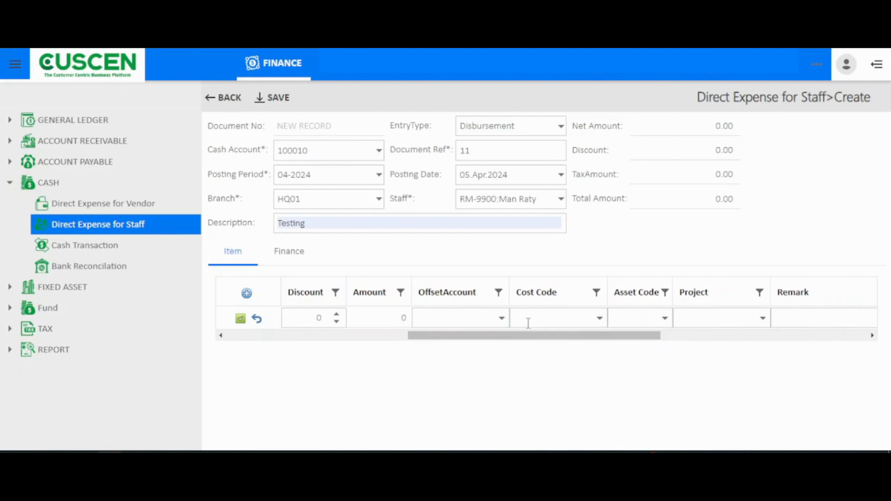
pyautogui.click(501, 318)
pyautogui.click(497, 288)
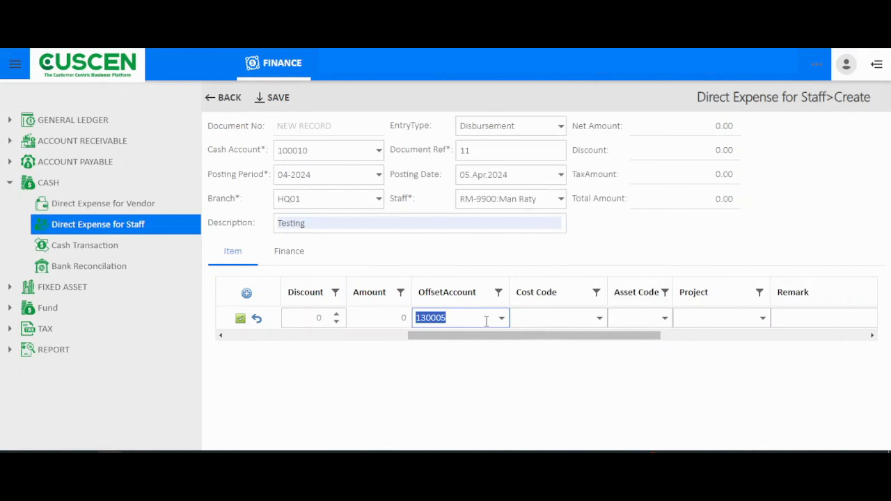
# Set the item line's area to ZZZ, cost group to C-9, intervention to I-5.1 and module to M-5.
pyautogui.moveTo(576, 337); pyautogui.dragTo(818, 334)
pyautogui.click(732, 318)
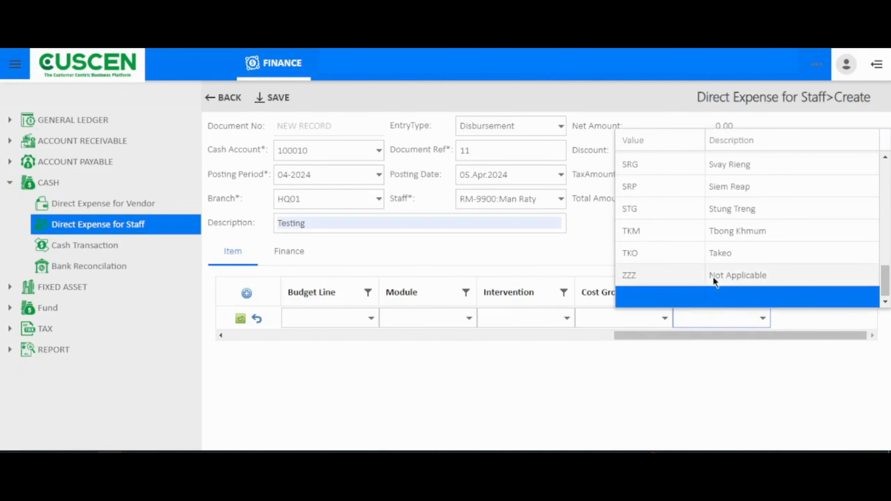
pyautogui.click(698, 275)
pyautogui.click(628, 318)
pyautogui.click(621, 263)
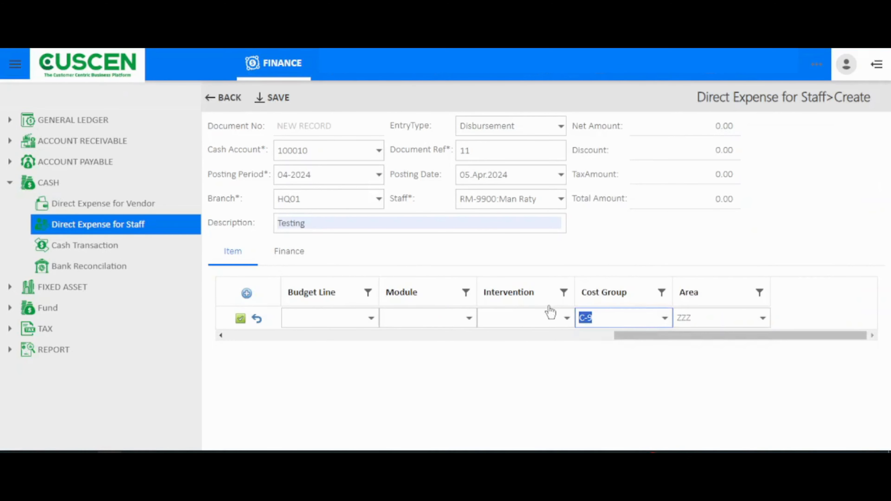
pyautogui.click(542, 316)
pyautogui.click(545, 279)
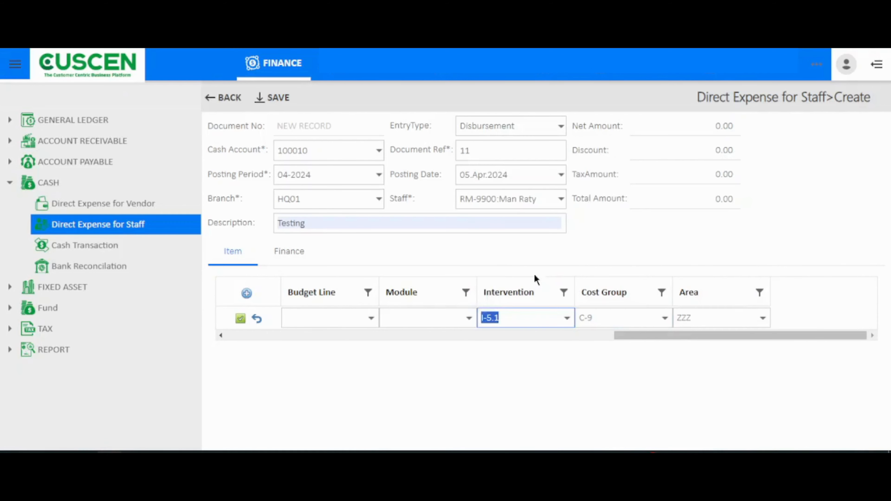
pyautogui.click(447, 316)
pyautogui.click(454, 273)
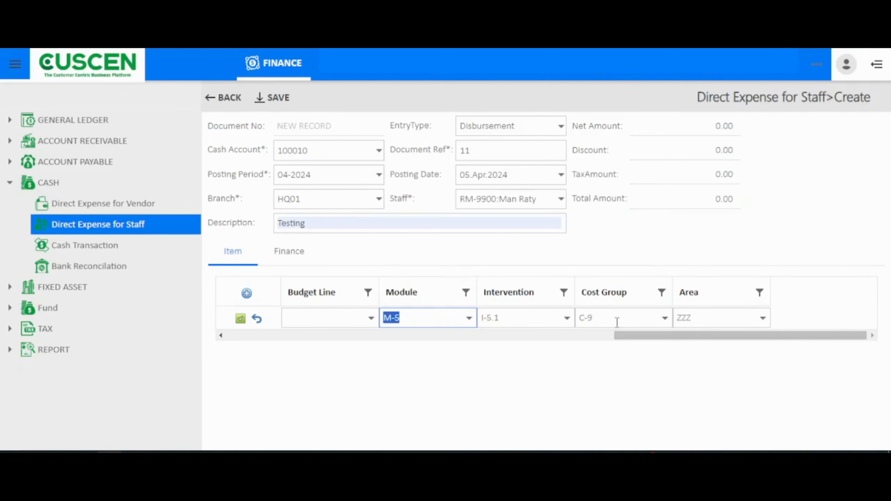
# Confirm the Non-Stock General Item line and save the staff expense document.
pyautogui.moveTo(654, 337); pyautogui.dragTo(643, 338)
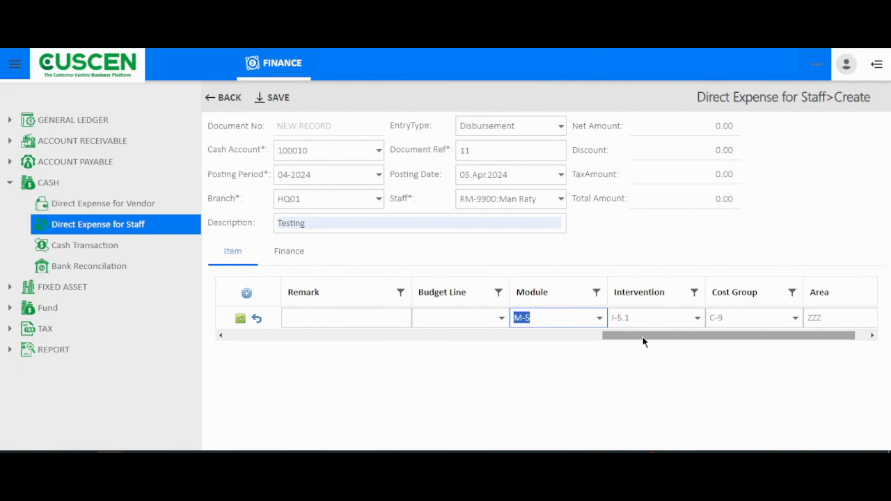
pyautogui.moveTo(643, 337); pyautogui.dragTo(699, 339)
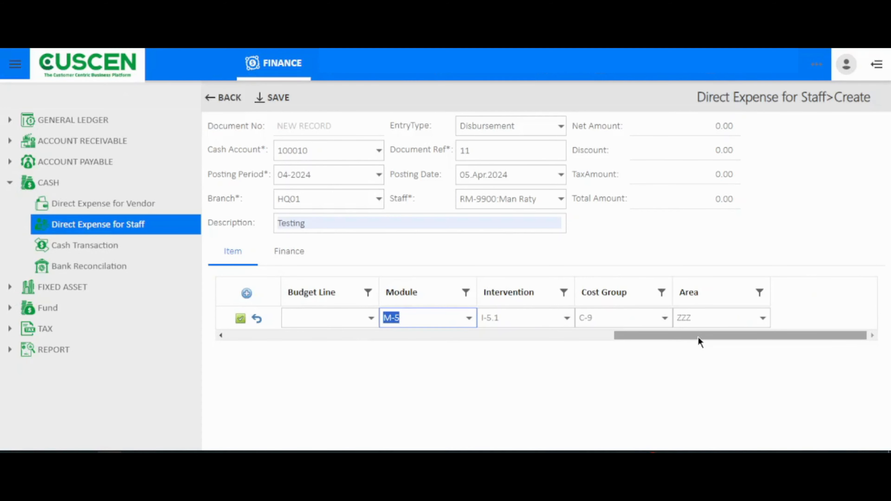
pyautogui.moveTo(698, 338); pyautogui.dragTo(238, 325)
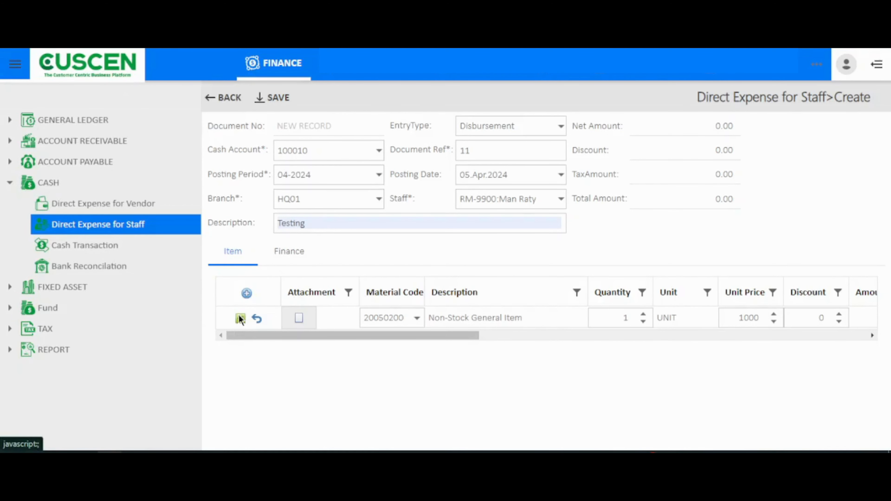
pyautogui.click(240, 318)
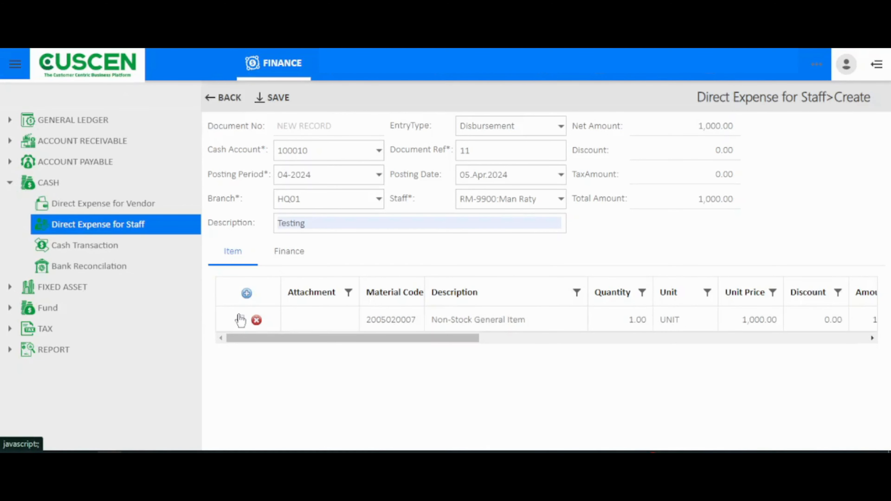
pyautogui.click(277, 101)
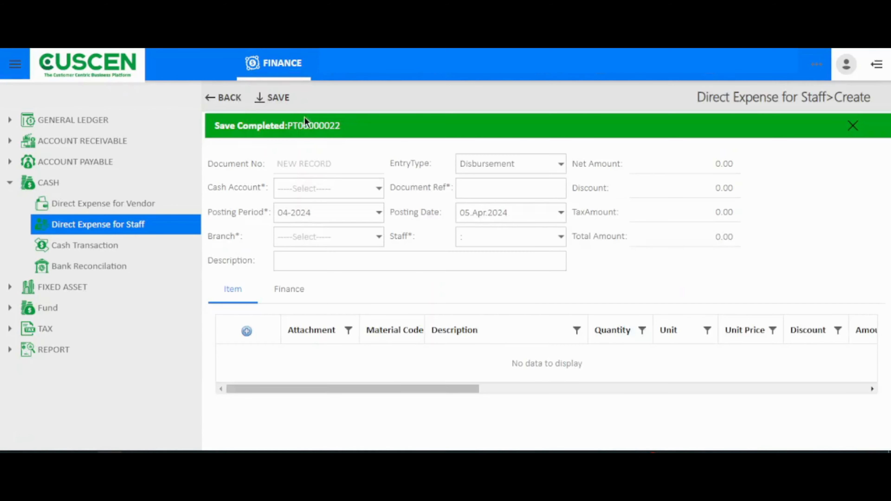
# Open the newly saved staff expense document, check its status and release it.
pyautogui.click(307, 123)
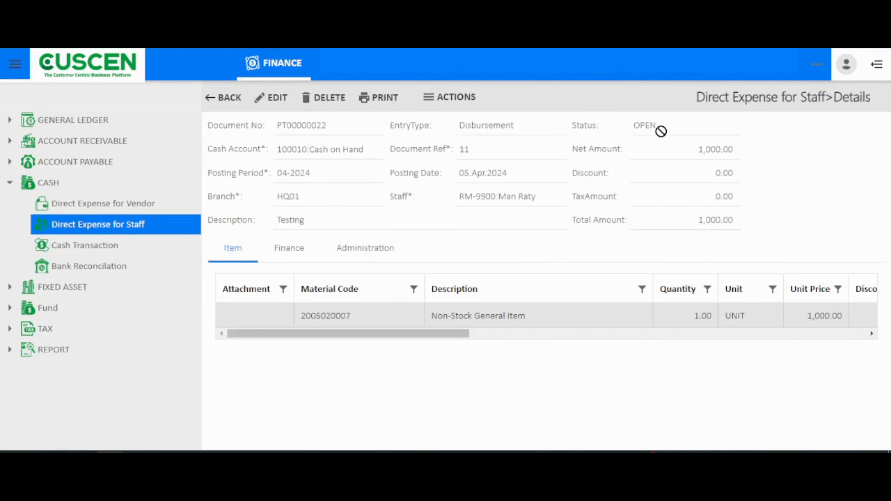
pyautogui.moveTo(661, 131); pyautogui.dragTo(630, 129)
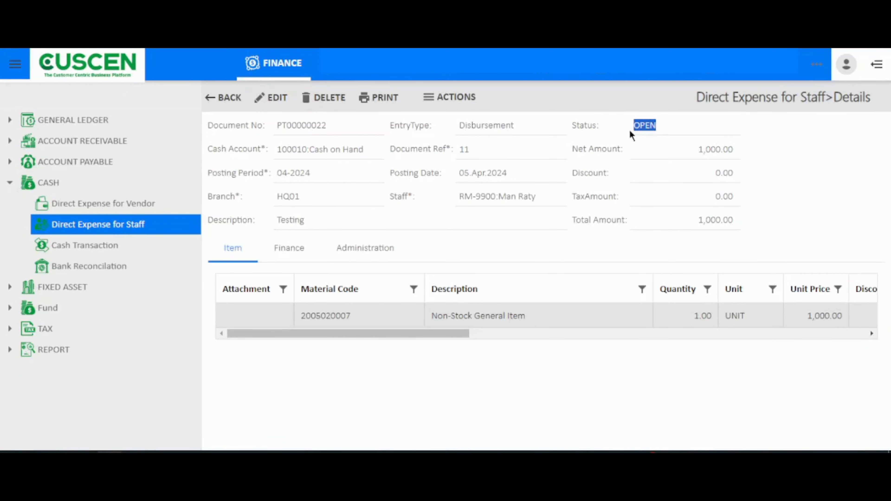
pyautogui.click(437, 102)
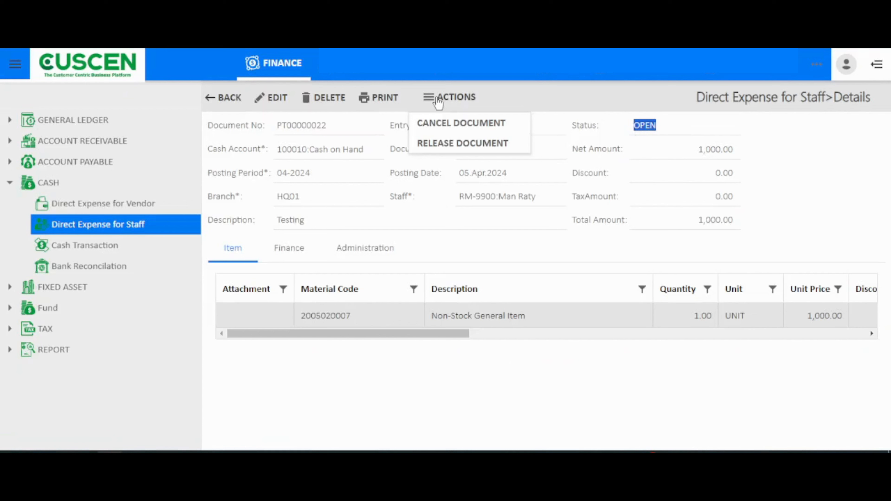
pyautogui.click(442, 143)
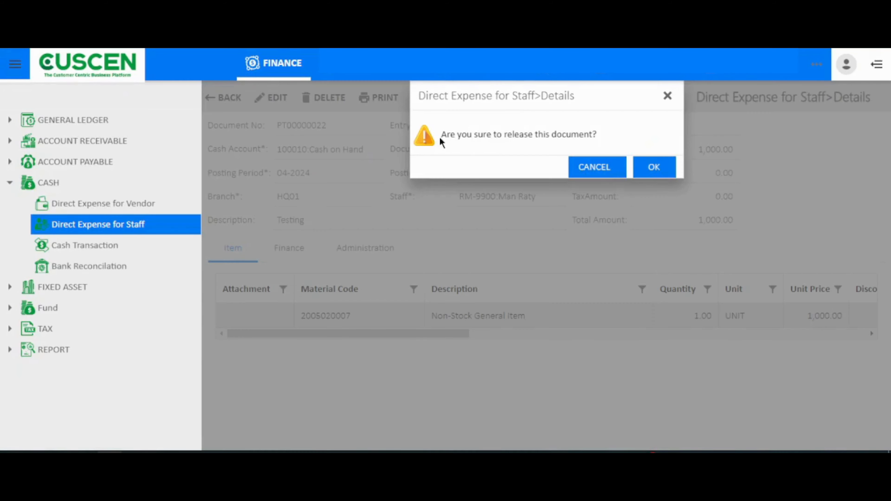
pyautogui.click(642, 168)
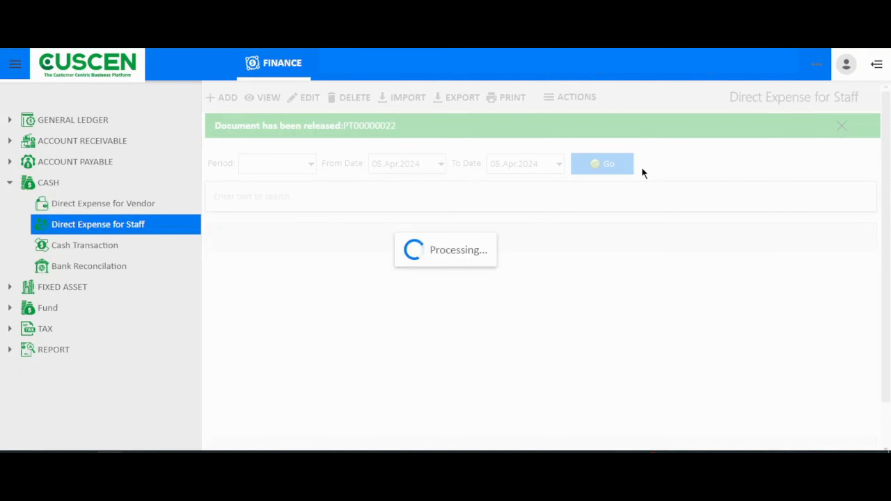
pyautogui.click(560, 165)
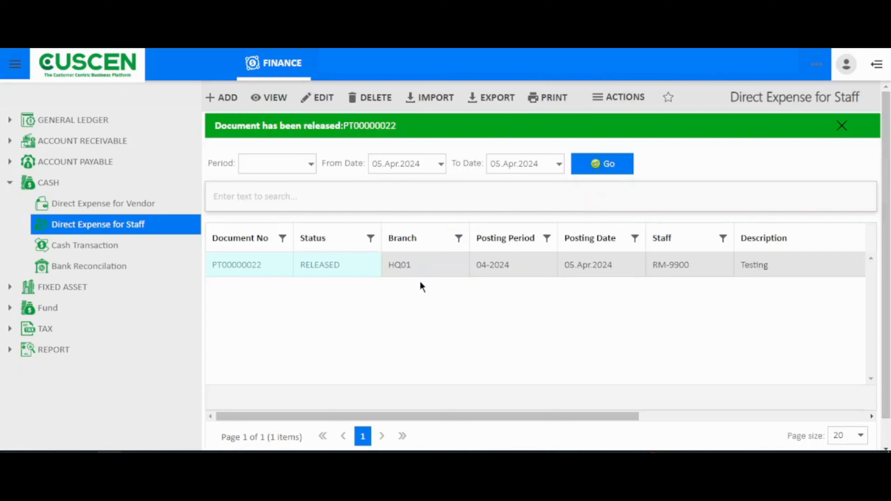
# Show the cash transaction list in the cash section.
pyautogui.click(143, 248)
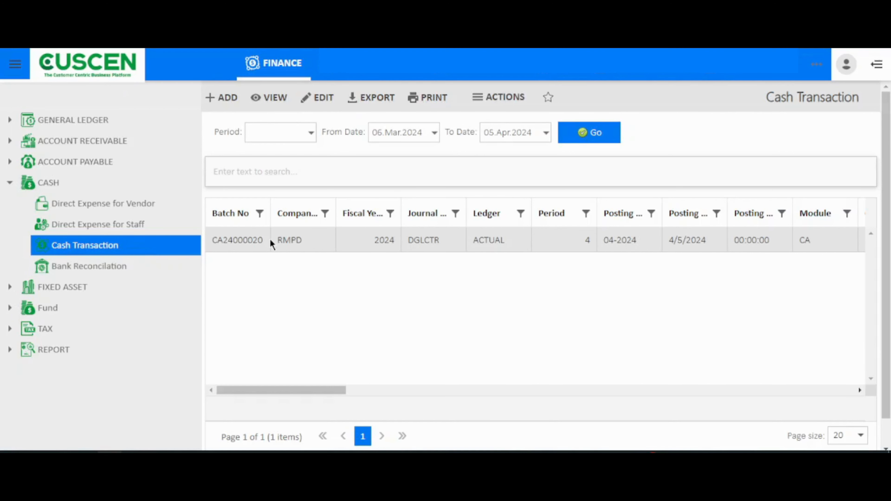
# Start a new cash transaction with journal type DGLCTR (GL Cash Transfer) and the description "Testing".
pyautogui.click(226, 104)
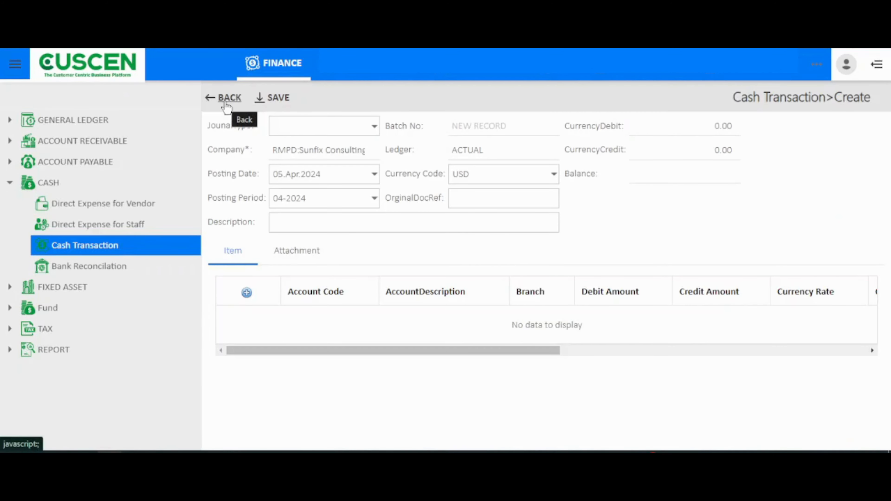
pyautogui.click(299, 126)
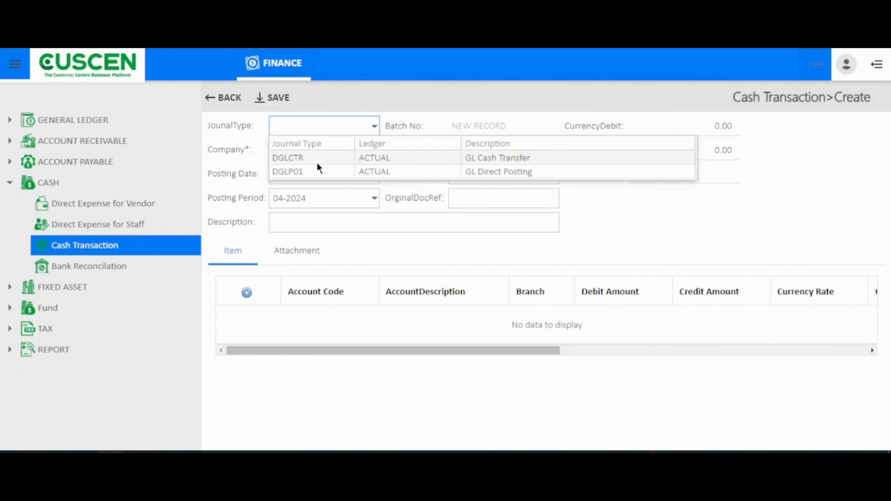
pyautogui.click(317, 160)
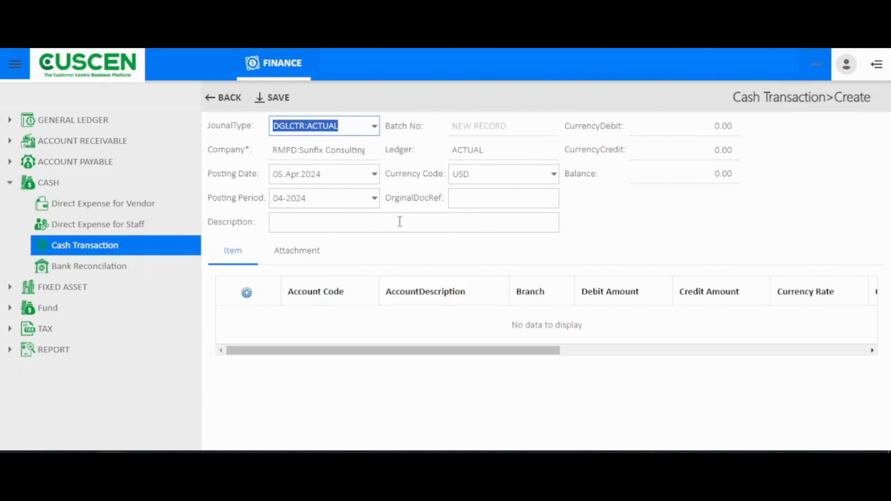
pyautogui.click(368, 228)
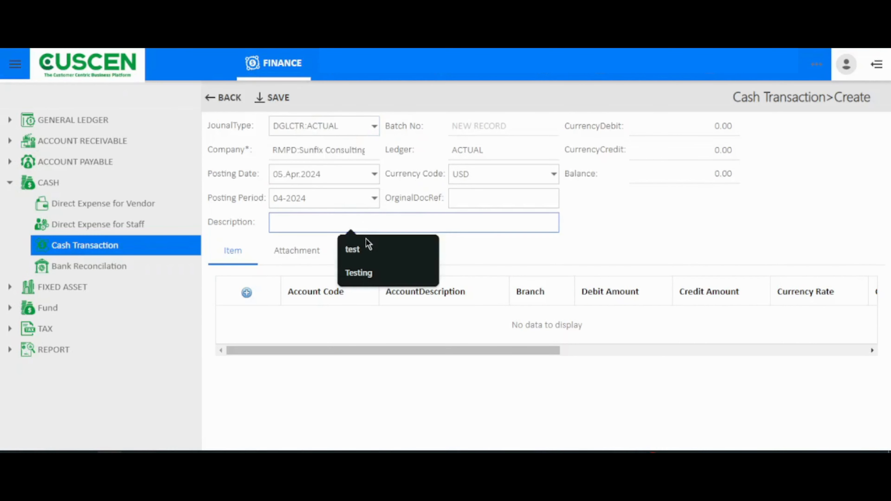
pyautogui.click(364, 273)
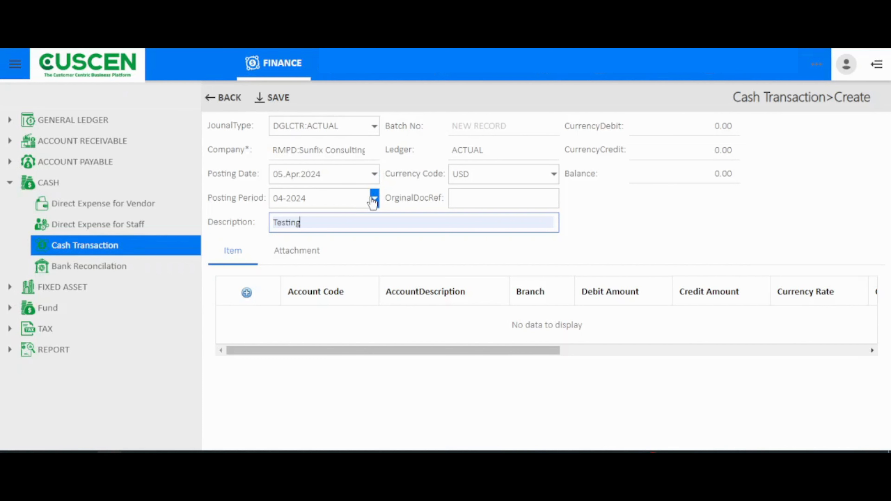
# Add an item line for account code 100010 Cash on Hand with branch HQ01 and a credit amount of 1000.
pyautogui.click(247, 294)
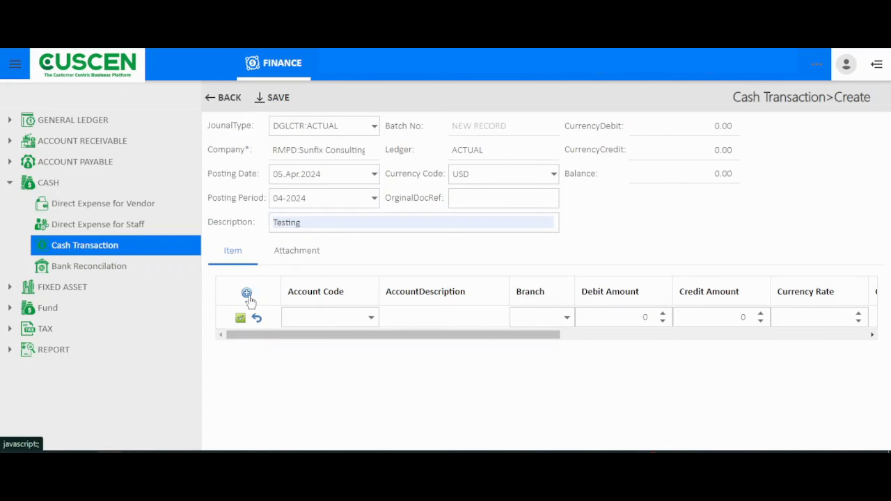
pyautogui.click(369, 316)
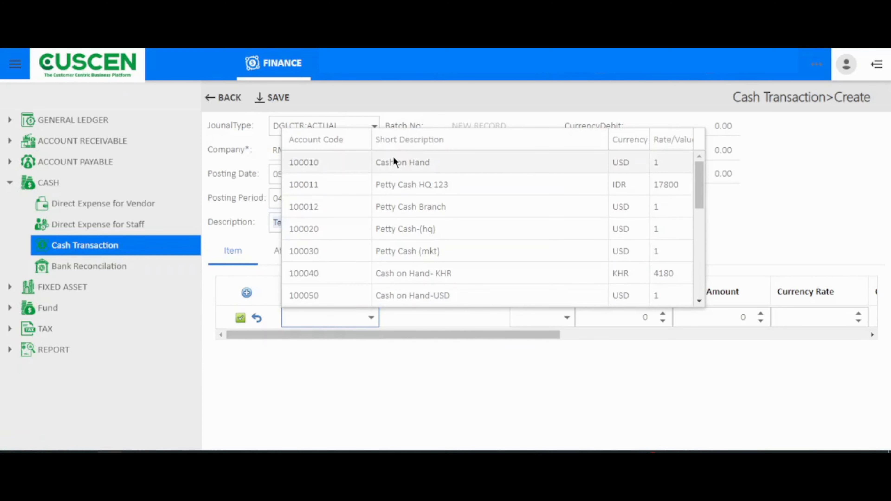
pyautogui.click(395, 162)
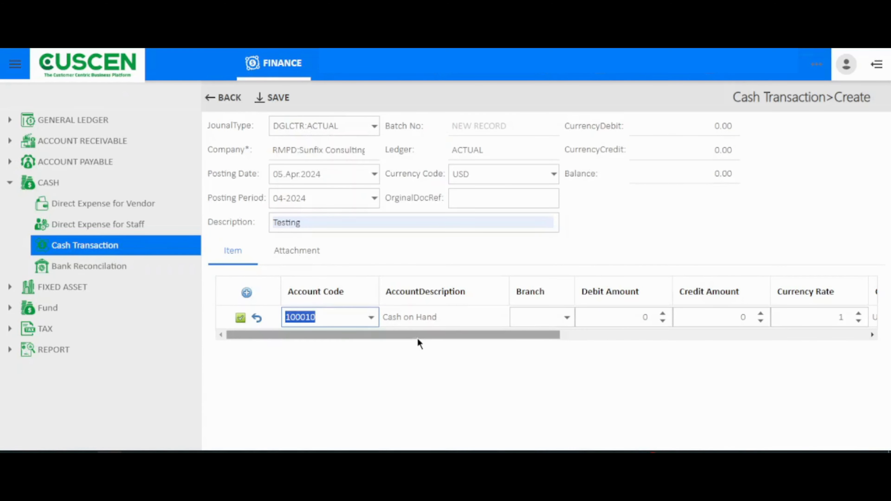
pyautogui.click(527, 318)
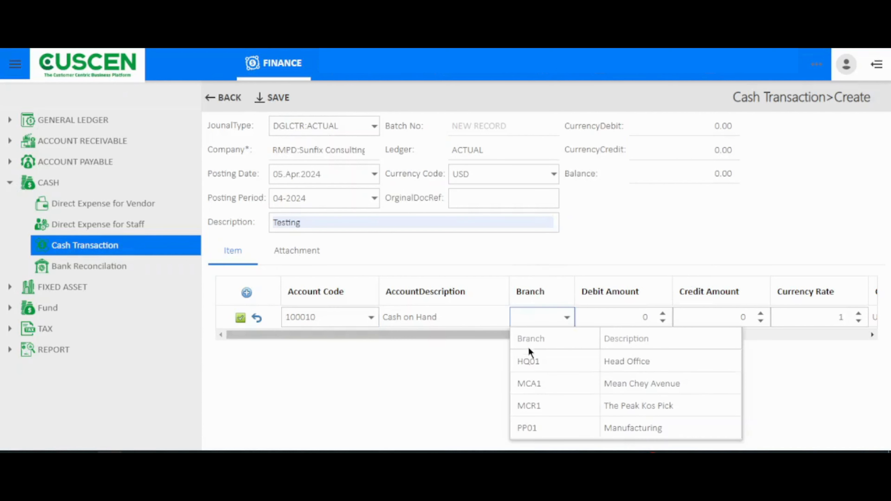
pyautogui.click(528, 356)
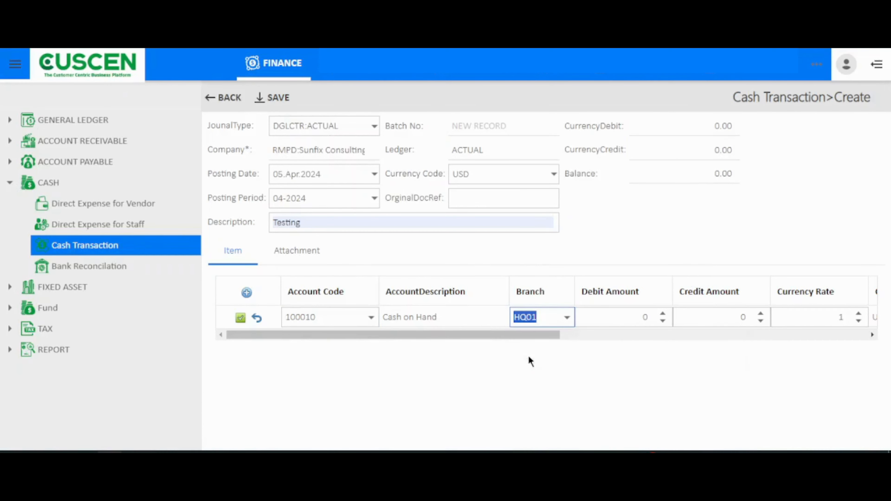
pyautogui.click(694, 317)
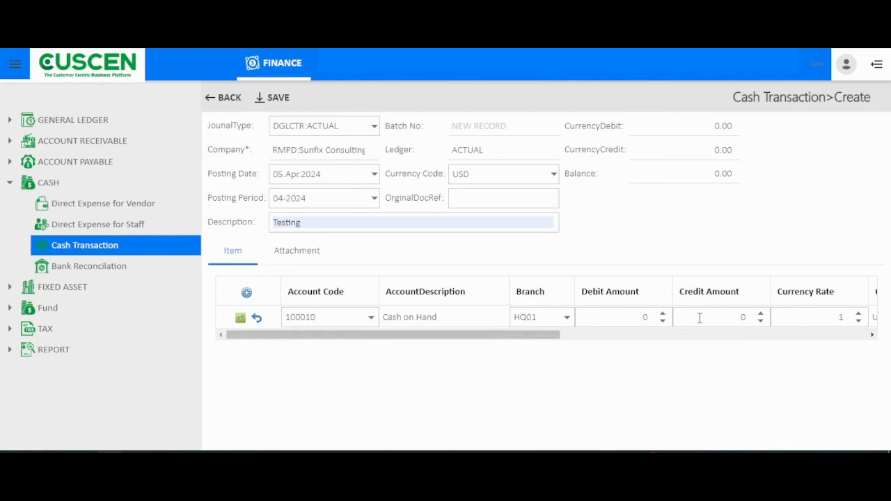
pyautogui.click(700, 317)
pyautogui.write('1000')
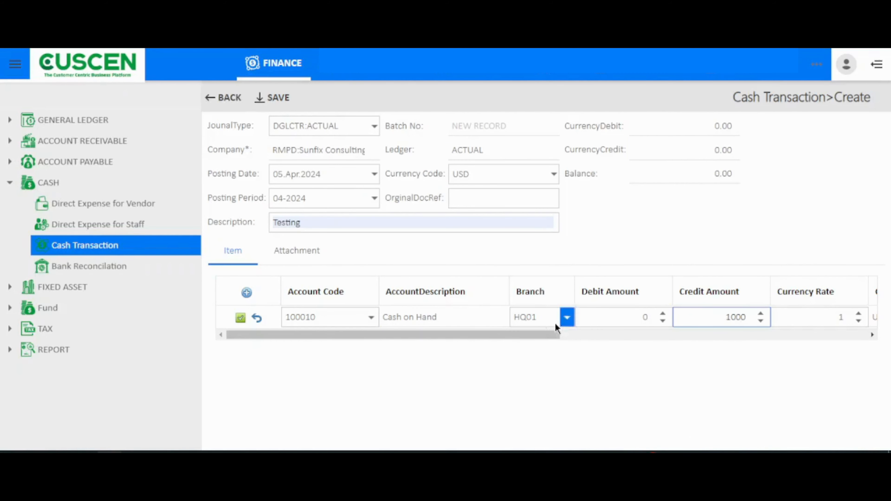
# Check the cash flow code, cost code and project fields, leave them blank, and confirm the Cash on Hand line.
pyautogui.moveTo(535, 336); pyautogui.dragTo(700, 336)
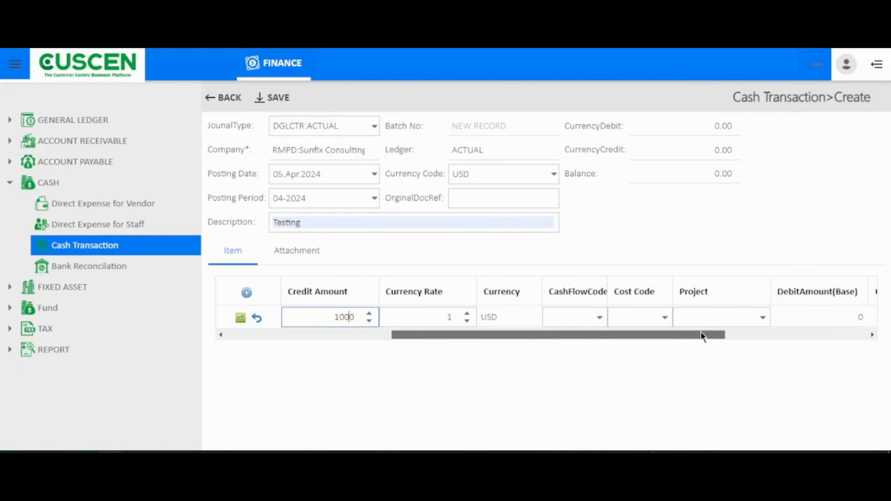
pyautogui.click(599, 317)
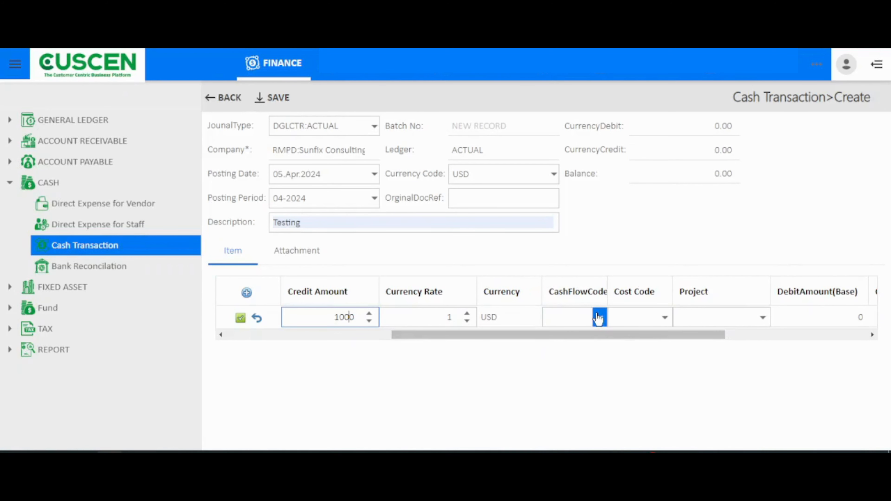
pyautogui.click(661, 318)
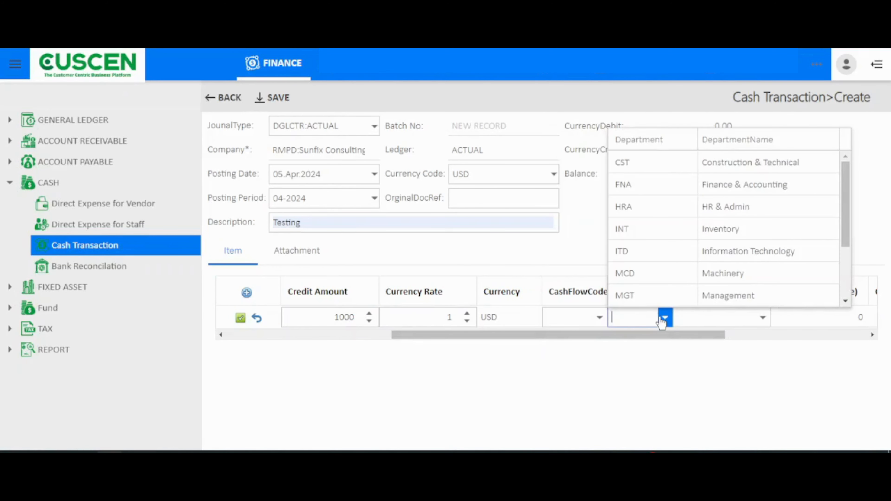
pyautogui.click(669, 341)
pyautogui.click(719, 319)
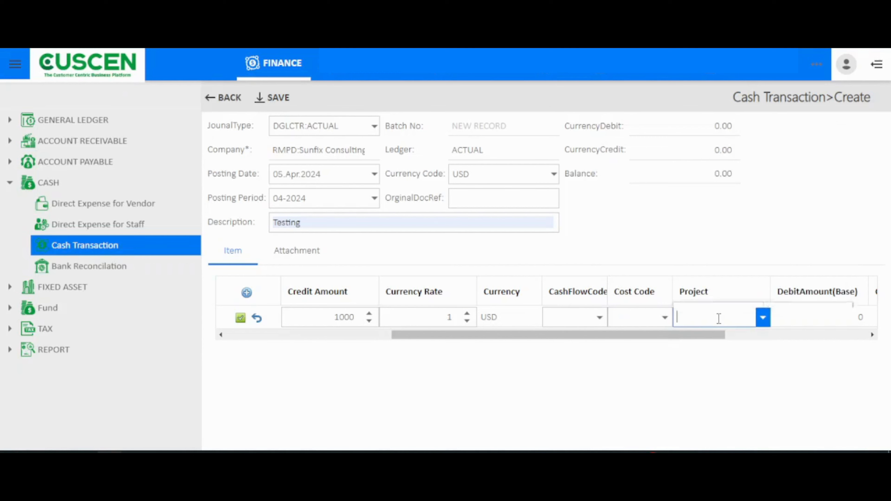
pyautogui.click(690, 336)
pyautogui.moveTo(690, 336); pyautogui.dragTo(293, 322)
pyautogui.click(240, 318)
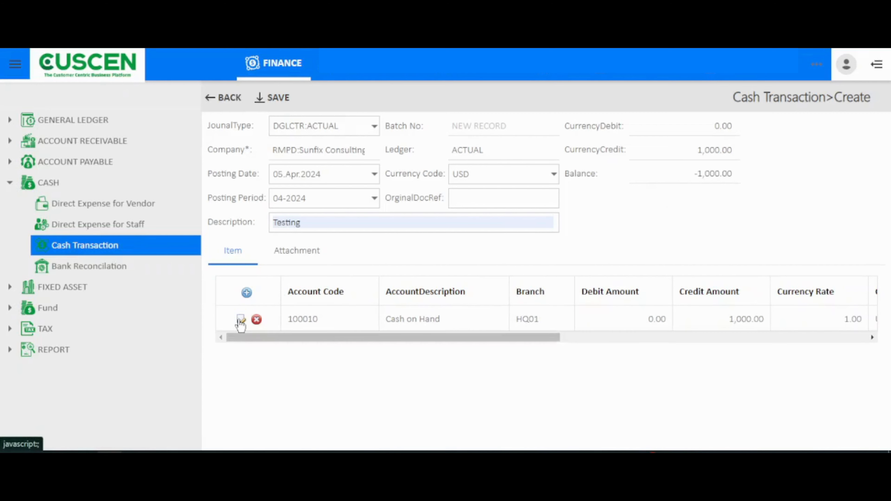
# Add a second item line for account code 100012 Petty Cash Branch with branch HQ01 and a debit amount of 1000.
pyautogui.click(246, 293)
pyautogui.click(320, 339)
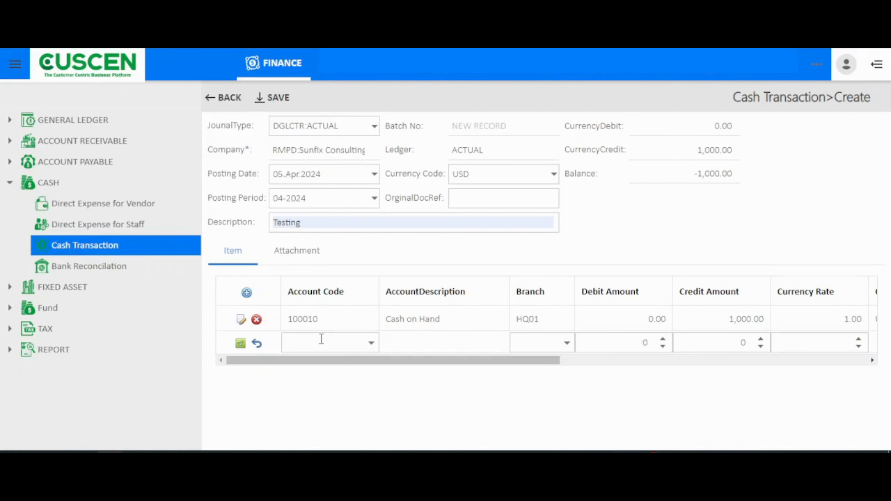
pyautogui.click(382, 232)
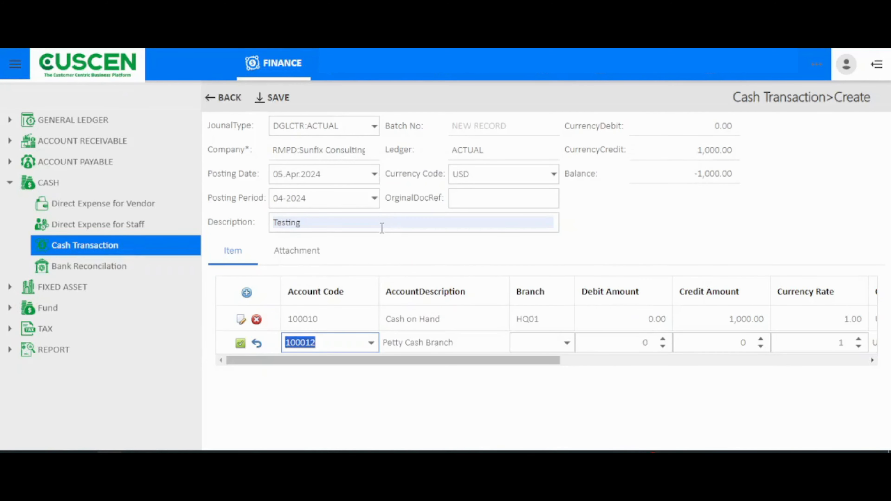
pyautogui.click(536, 338)
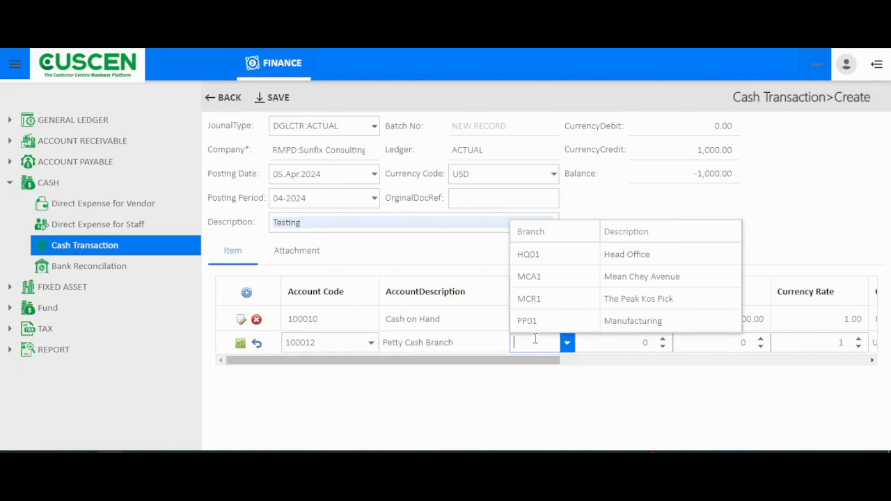
pyautogui.click(561, 255)
pyautogui.click(620, 343)
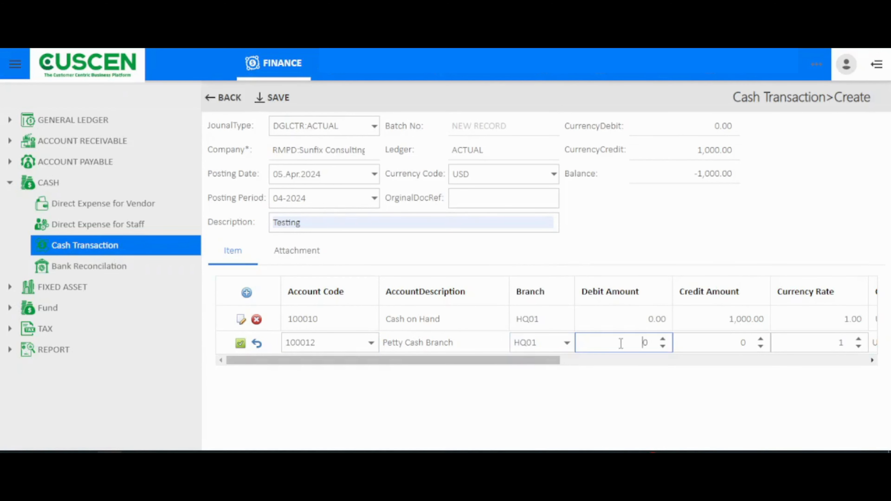
pyautogui.write('1000')
# Confirm the Petty Cash Branch line, check the transaction's balance and save the cash transaction.
pyautogui.moveTo(538, 365); pyautogui.dragTo(683, 354)
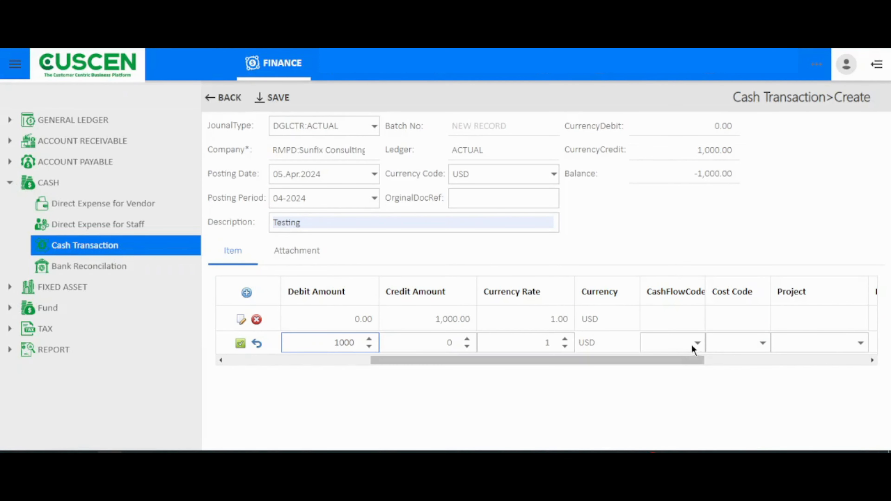
pyautogui.moveTo(687, 365); pyautogui.dragTo(755, 351)
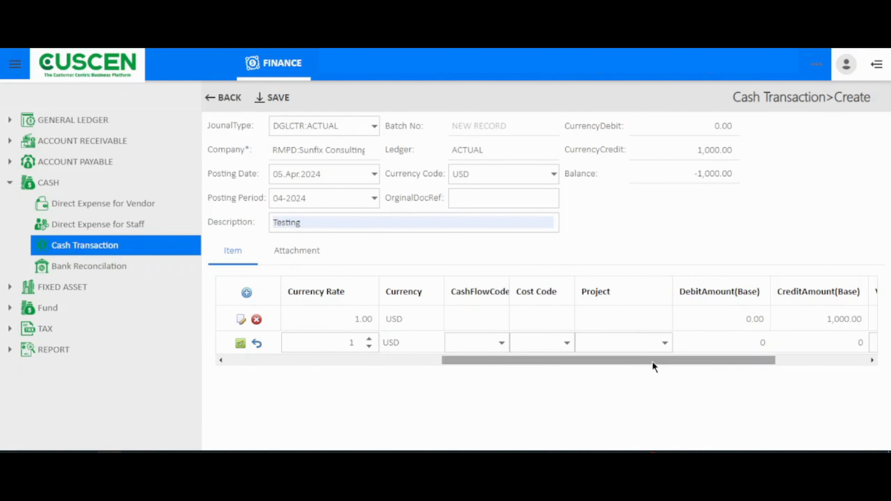
pyautogui.moveTo(652, 364); pyautogui.dragTo(438, 362)
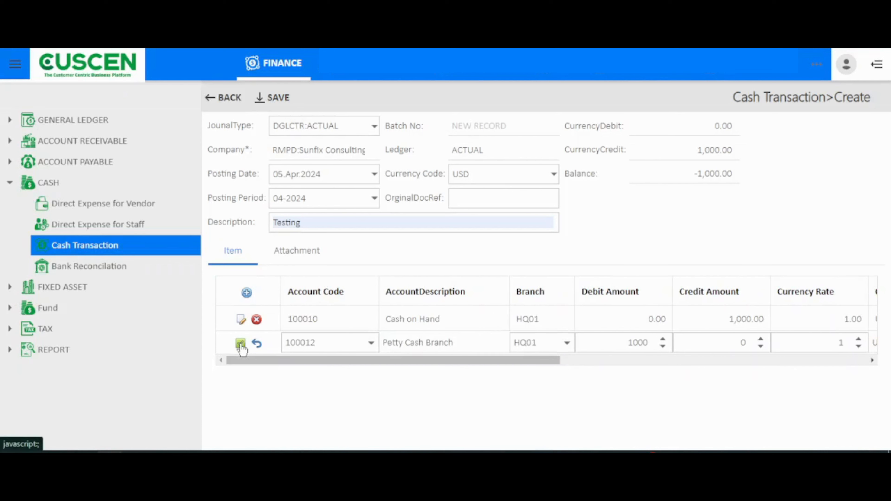
pyautogui.click(240, 344)
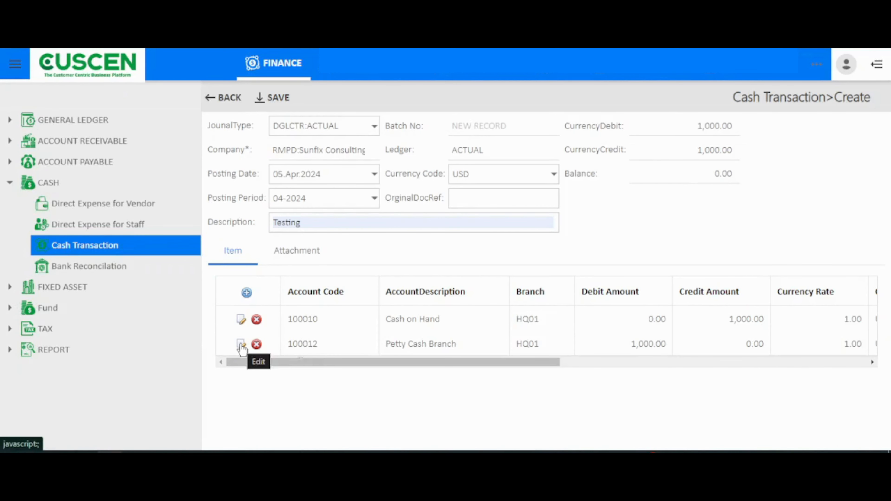
pyautogui.moveTo(645, 180); pyautogui.dragTo(766, 174)
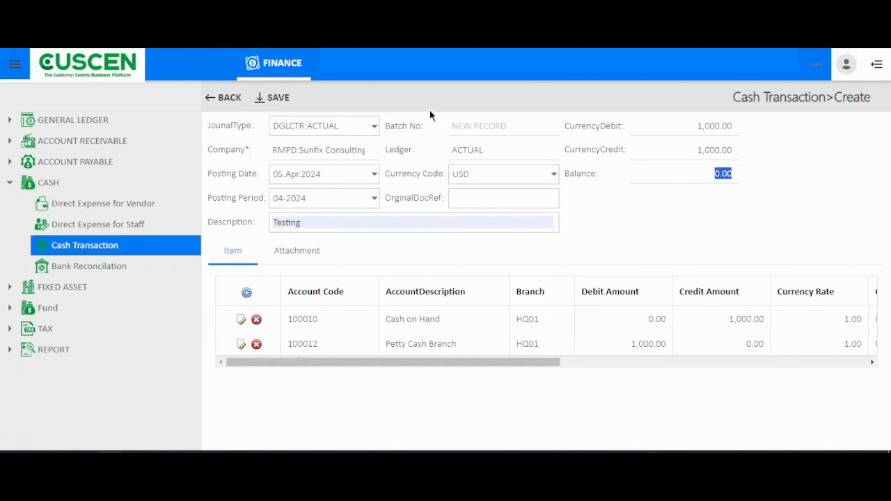
pyautogui.click(266, 99)
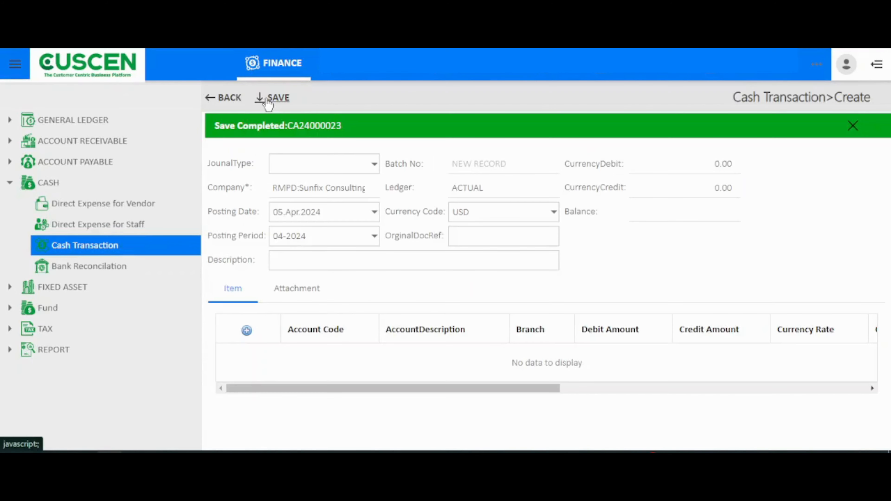
# Open the newly saved cash transaction, check its status and release the document.
pyautogui.click(333, 129)
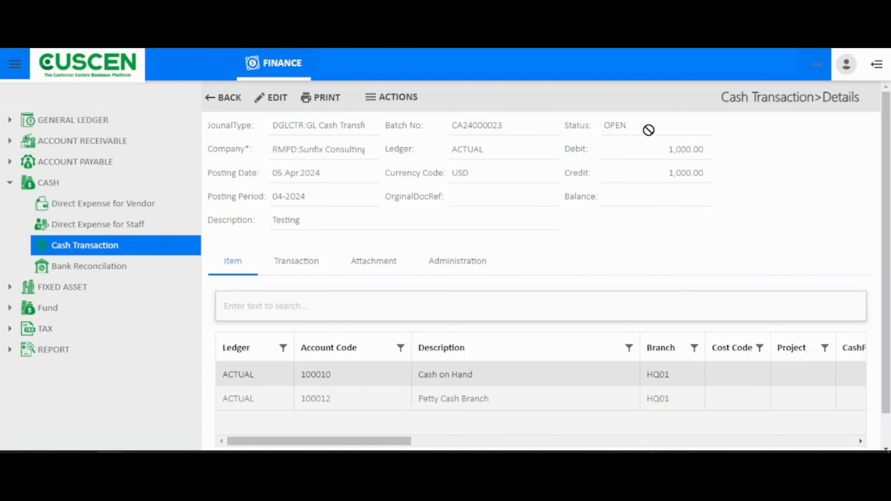
pyautogui.moveTo(647, 129); pyautogui.dragTo(599, 135)
pyautogui.click(549, 124)
pyautogui.click(406, 101)
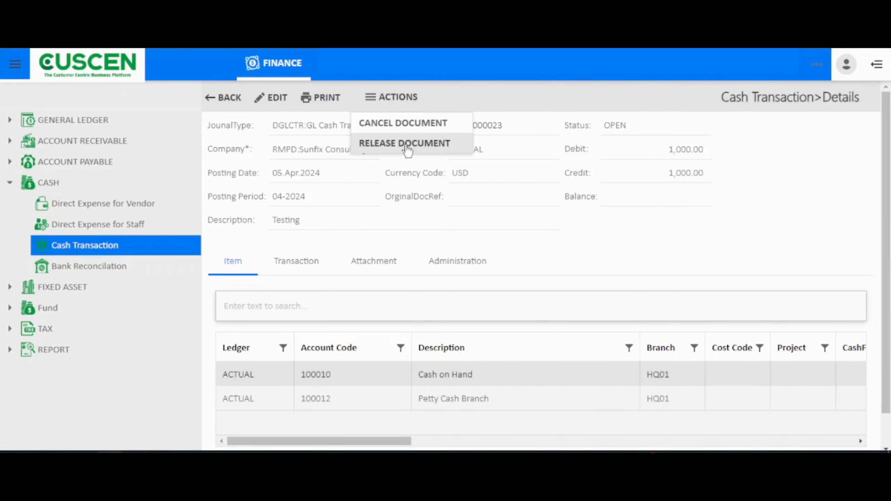
pyautogui.click(407, 143)
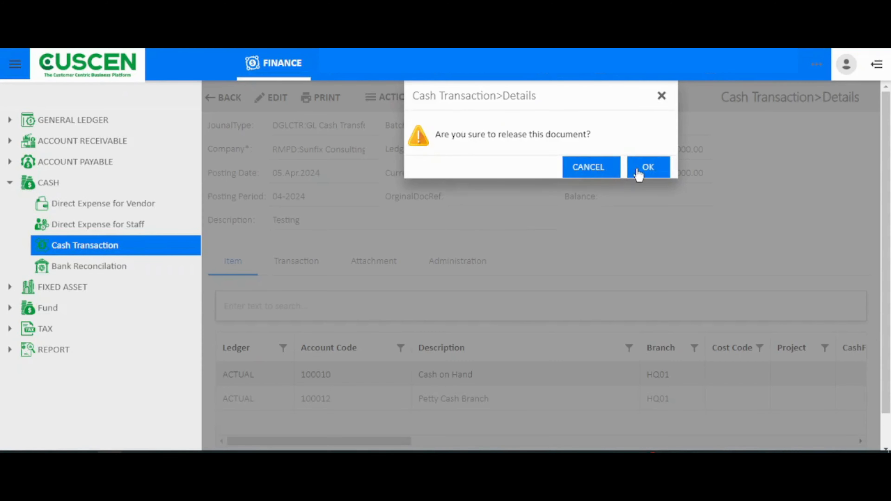
pyautogui.click(637, 170)
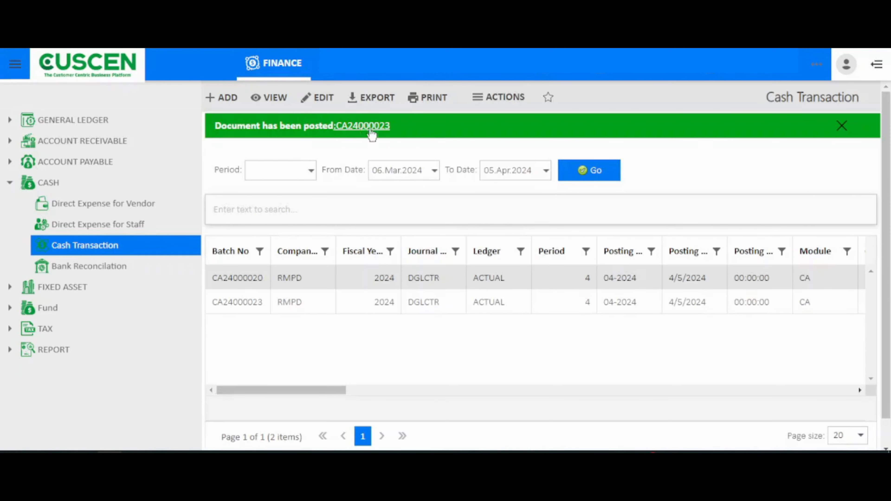
# Open the released cash transaction and examine its status and the currency and amount columns of its item lines.
pyautogui.click(358, 127)
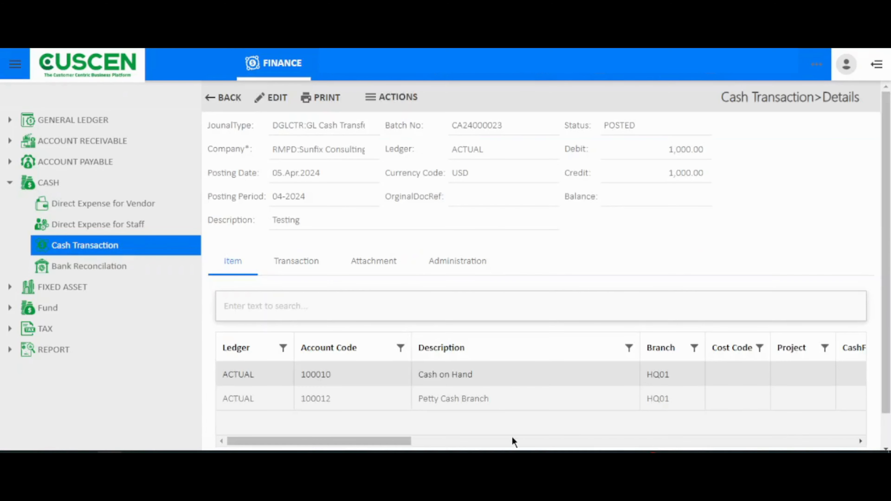
pyautogui.moveTo(407, 442); pyautogui.dragTo(527, 439)
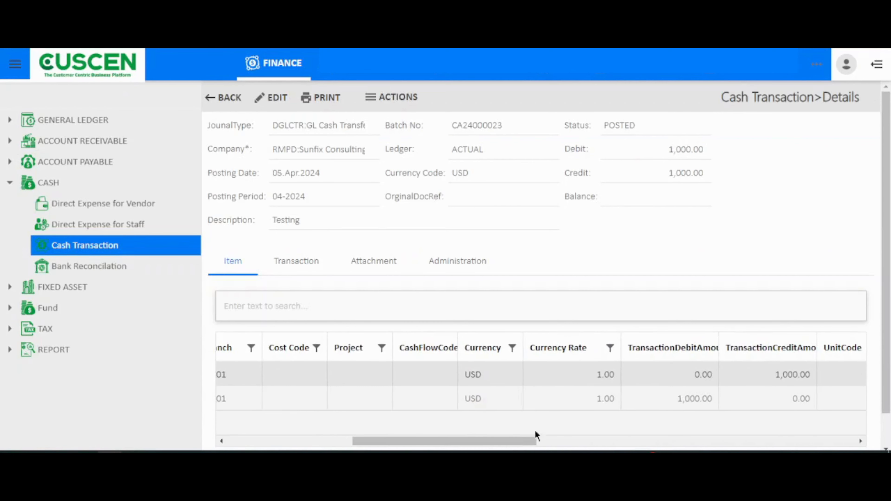